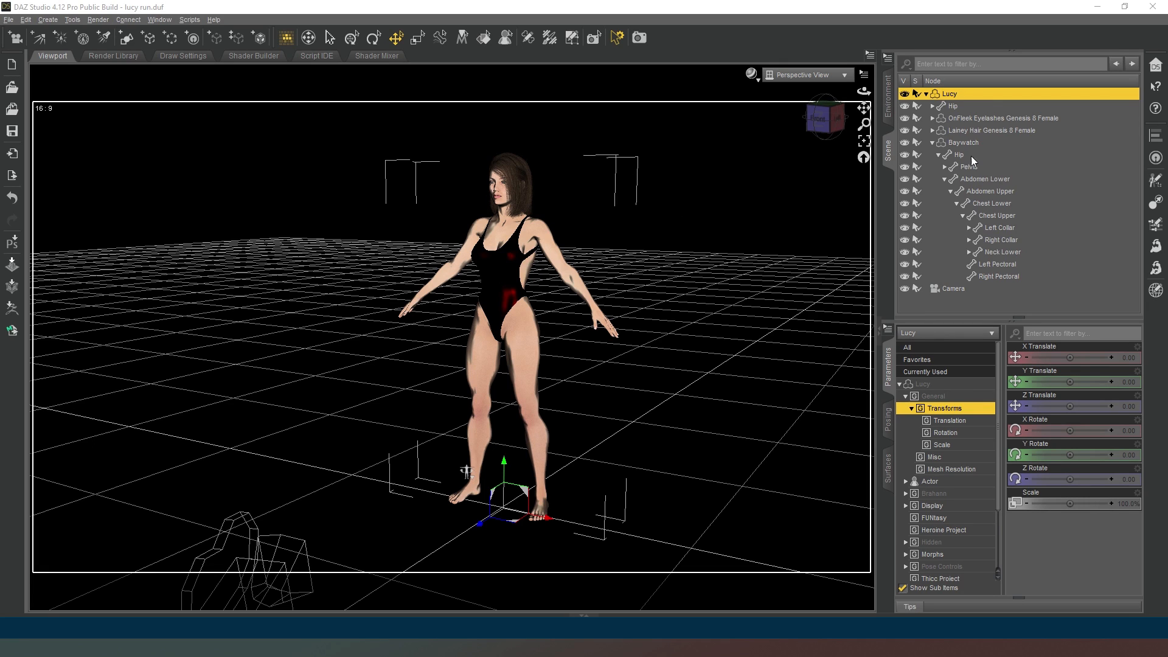
Select the Baywatch swimsuit, collapse its bone hierarchy and examine how it fits from the side, back and front.
left_click(957, 144)
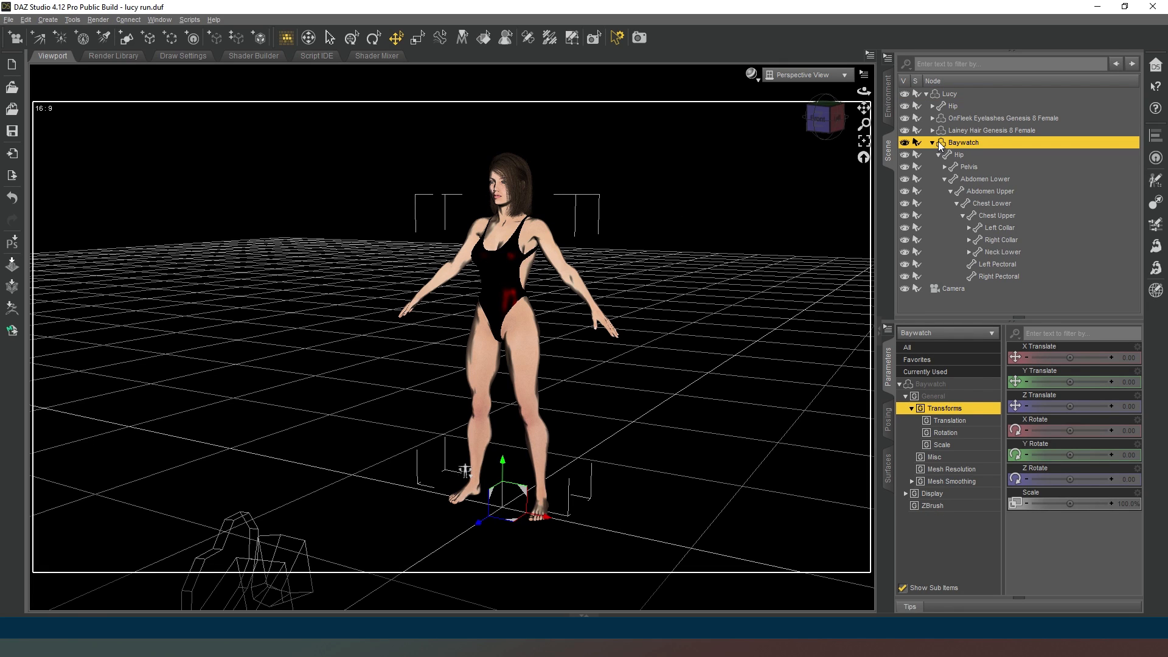
left_click(932, 142)
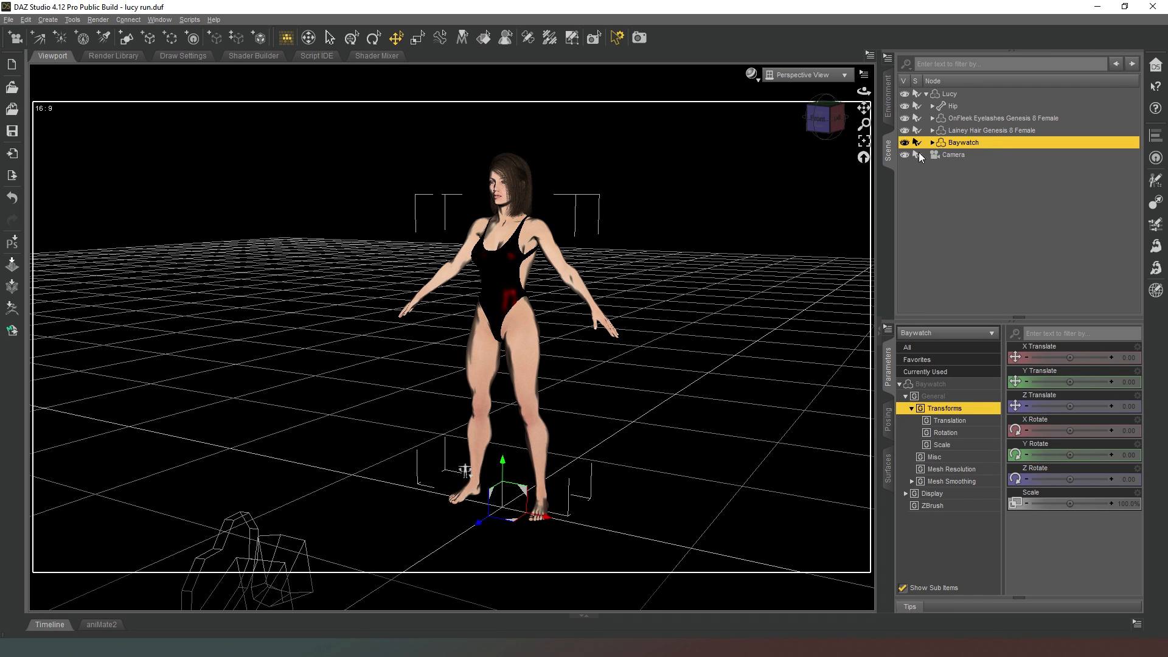
left_click(836, 119)
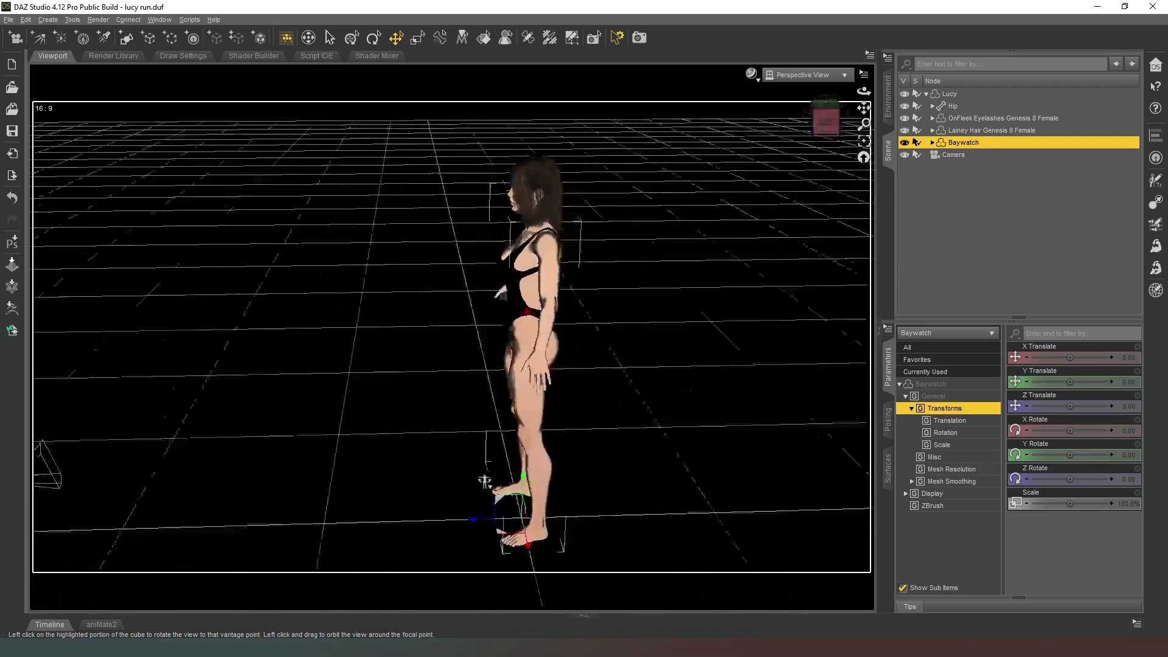
left_click_drag(825, 118, 639, 172)
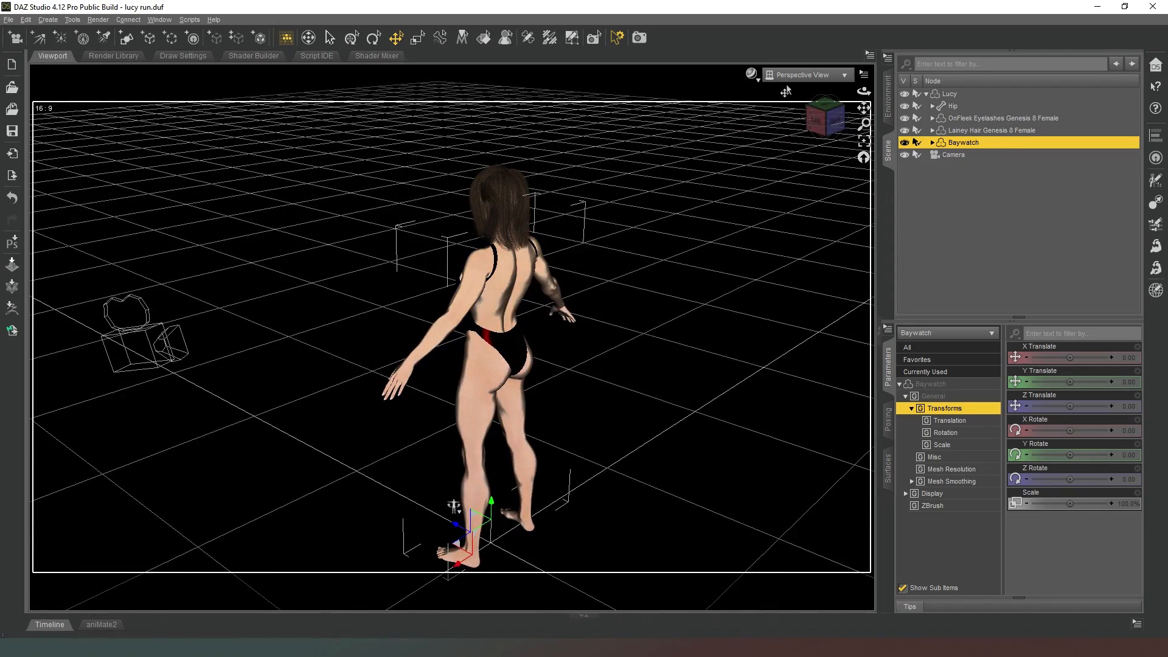
left_click_drag(825, 110, 605, 195)
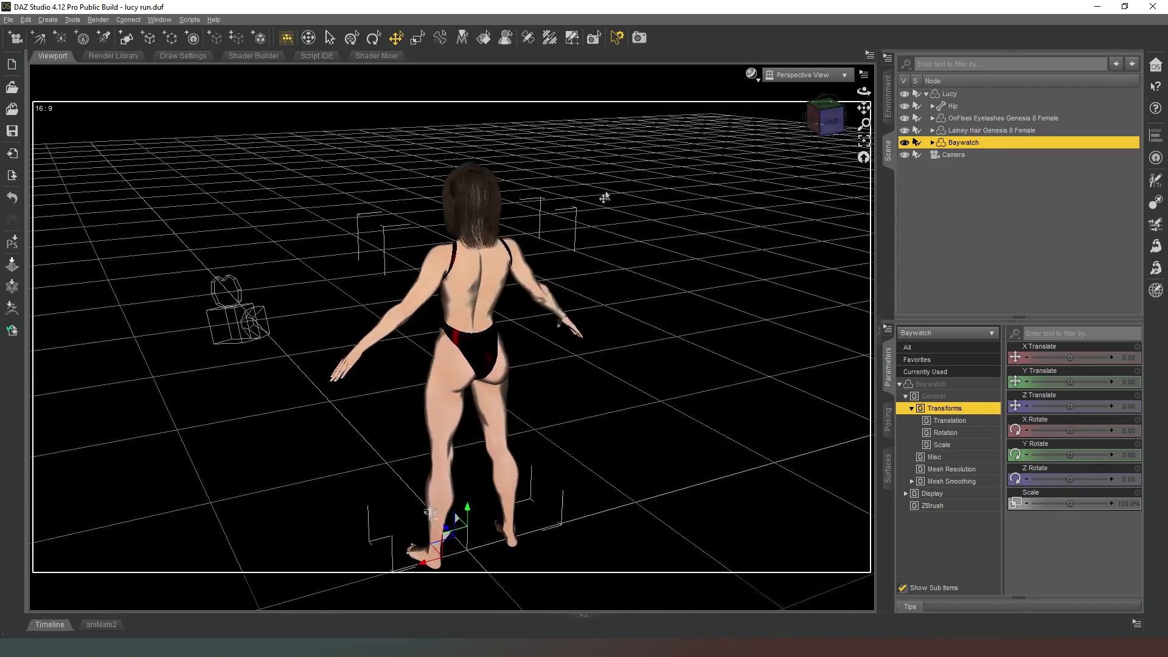
left_click(845, 122)
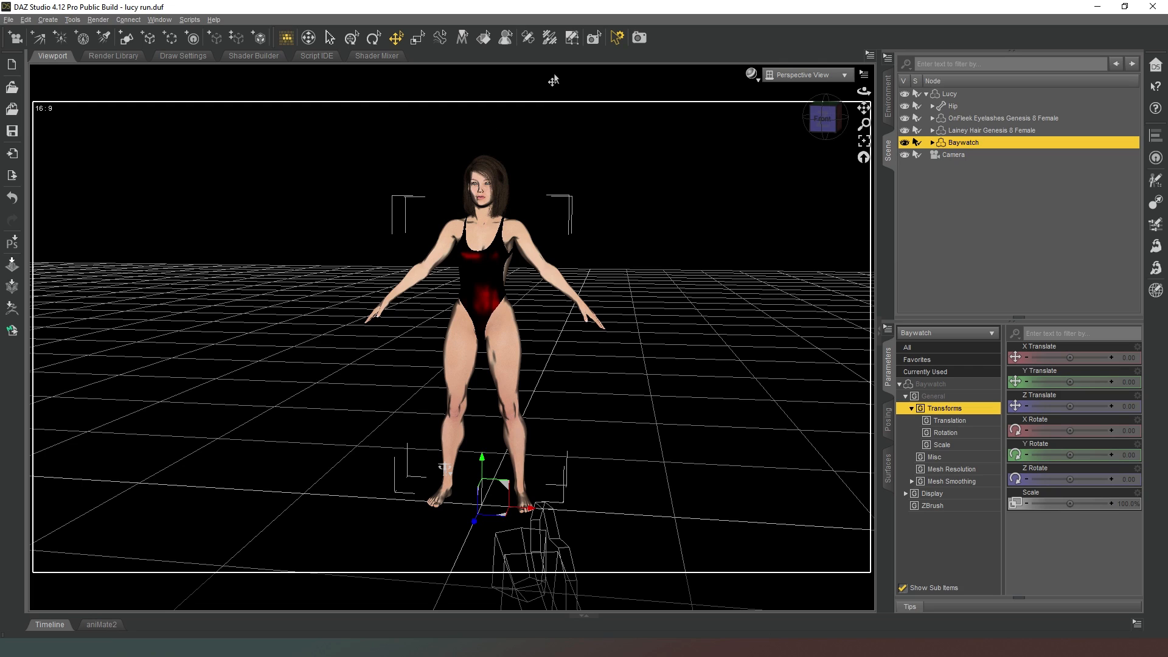
Activate the Node Weight Map Brush on the swimsuit's Hip bone and move the tool settings clear of the figure.
left_click(551, 39)
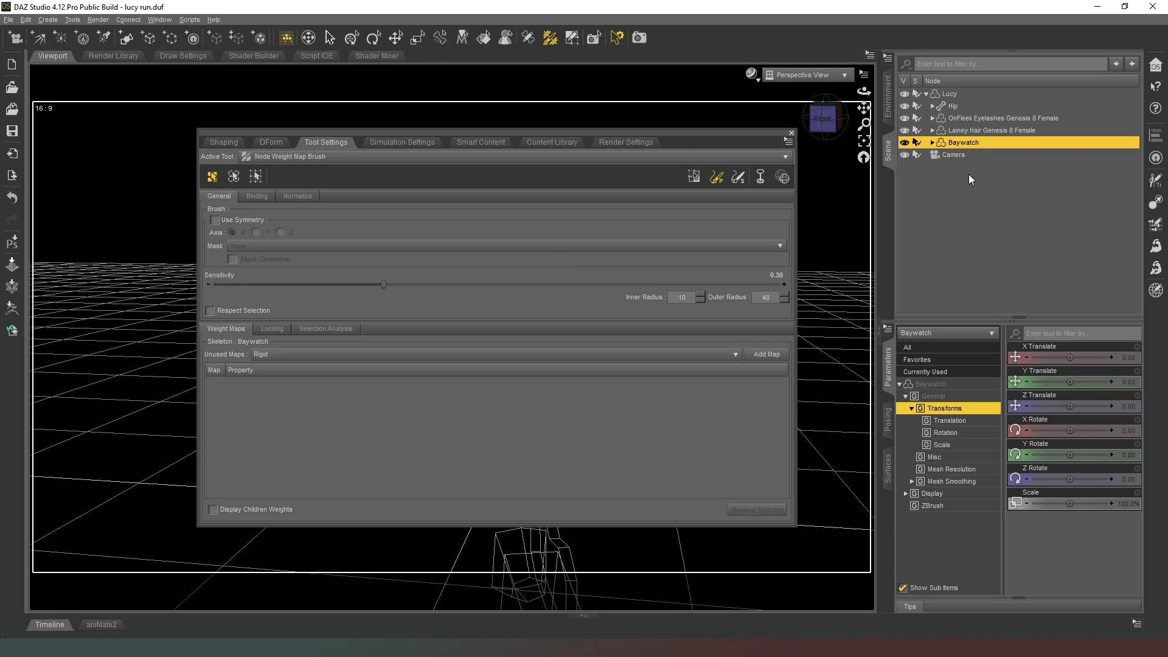
left_click(932, 142)
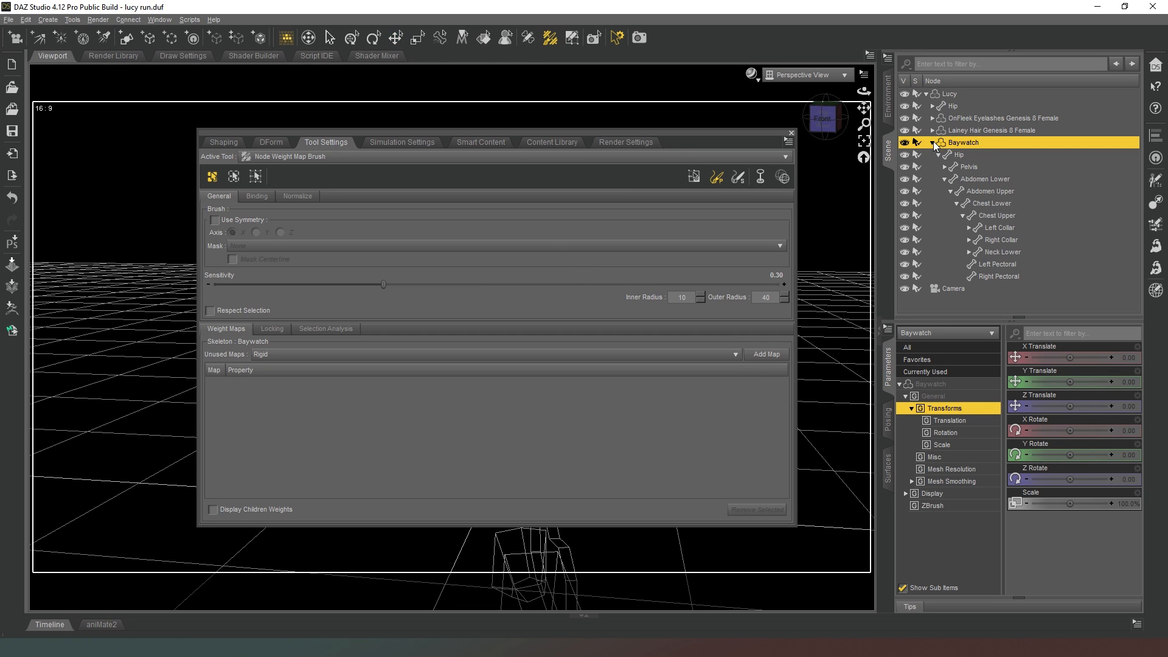
left_click(962, 154)
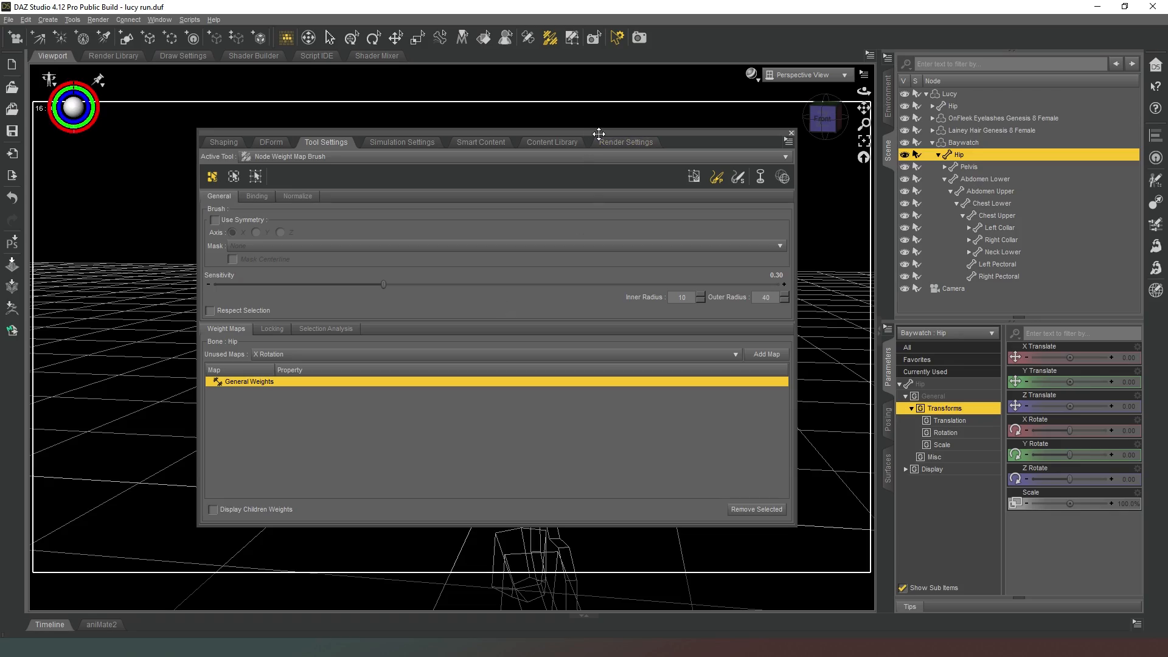
left_click_drag(599, 134, 0, 159)
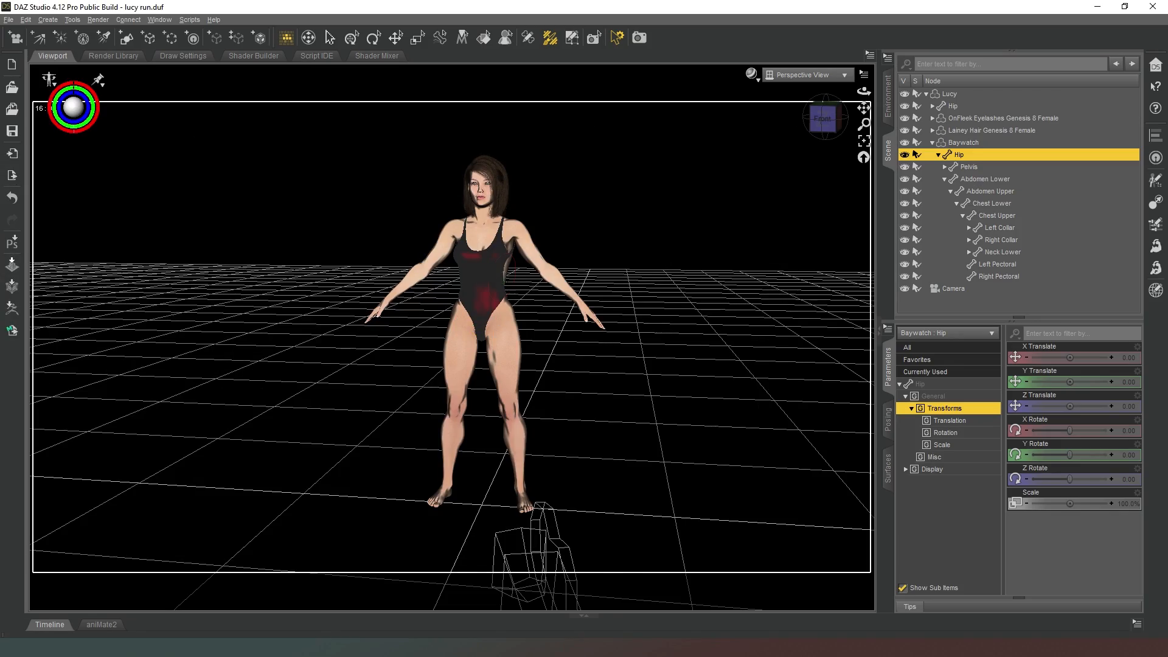
left_click_drag(822, 119, 744, 121)
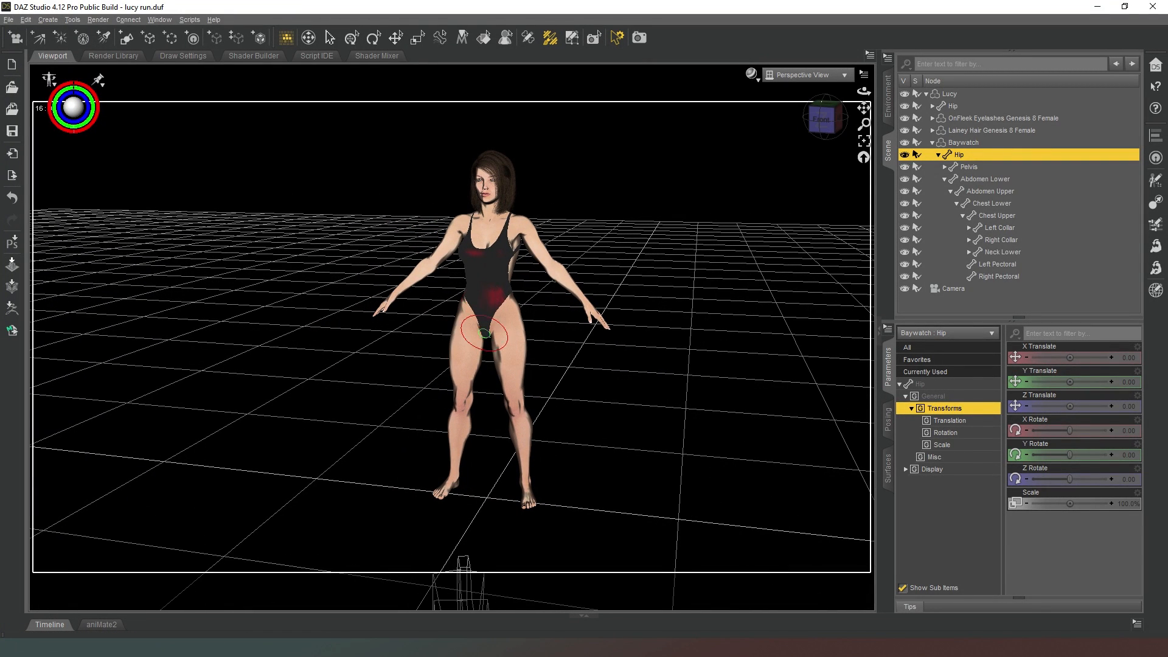
Display the weight map of the swimsuit's Pelvis bone and examine it around the hips and crotch.
left_click(973, 166)
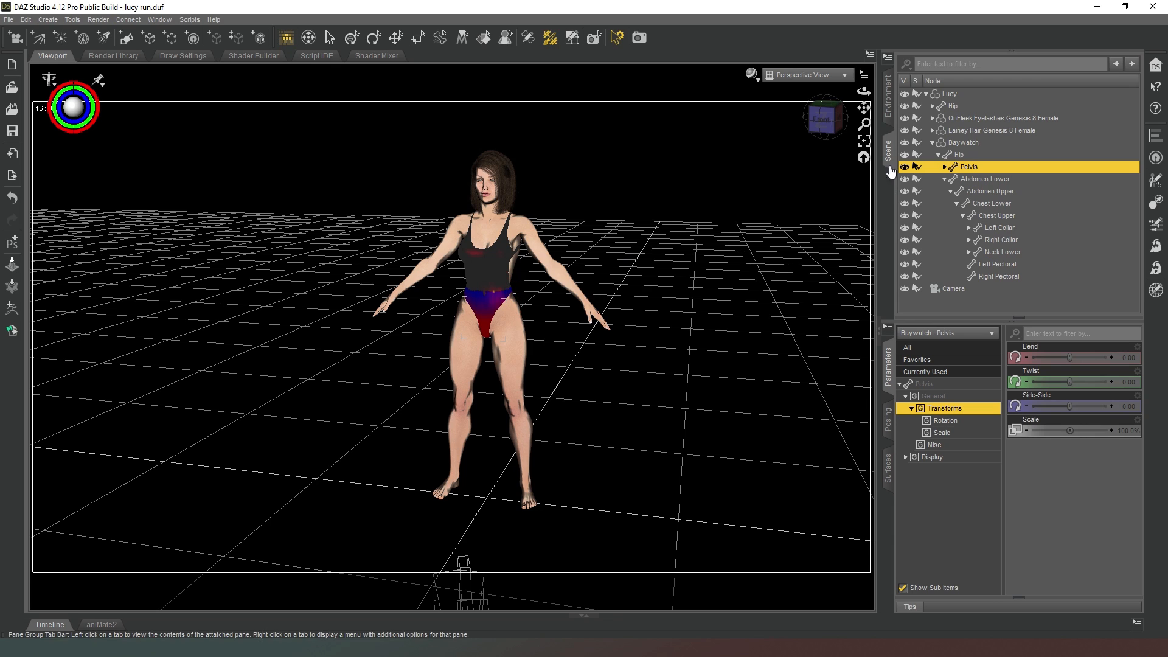
scroll(451, 337, "up", 1)
scroll(864, 132, "up", 7)
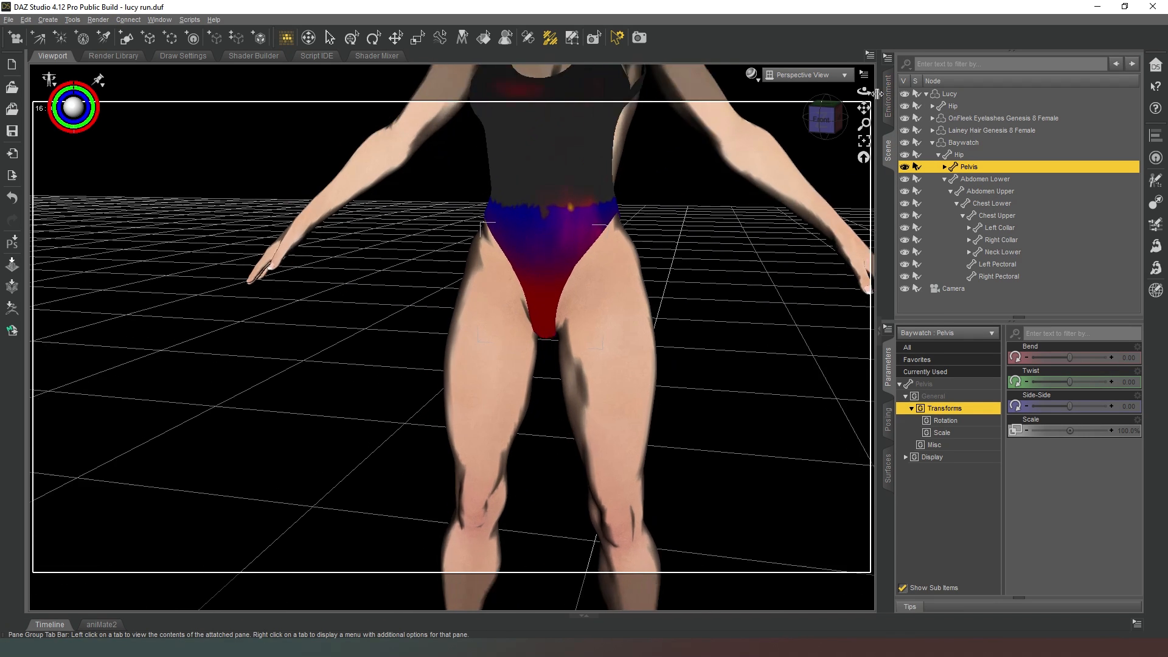
scroll(843, 137, "down", 3)
left_click_drag(825, 123, 819, 126)
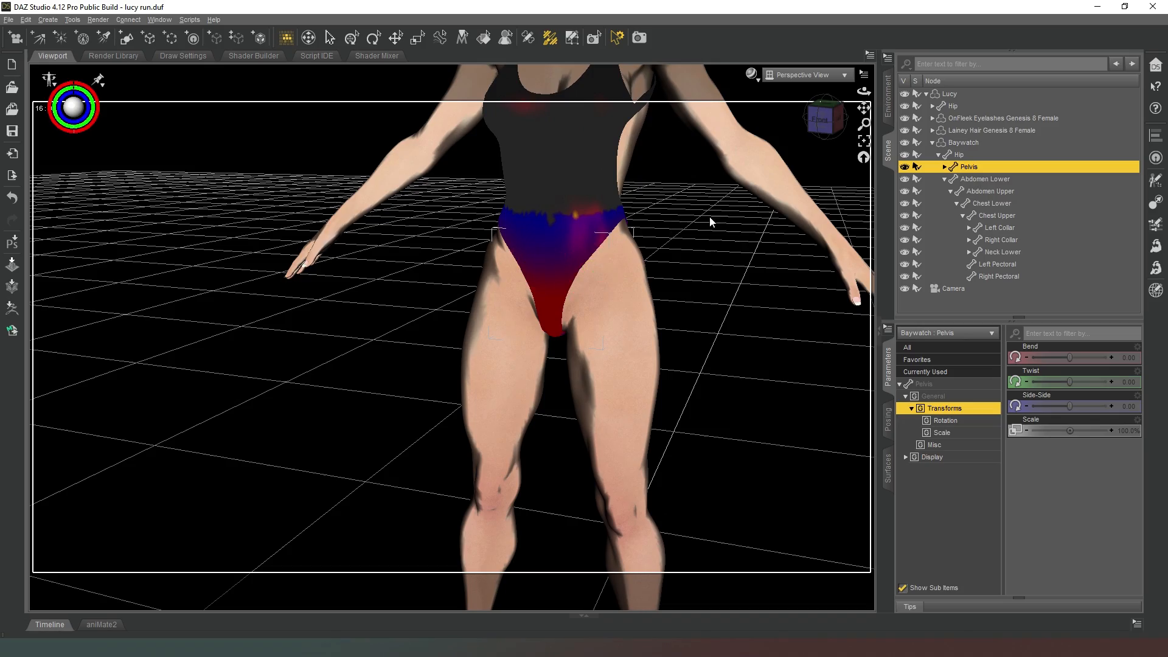
left_click_drag(810, 130, 902, 125)
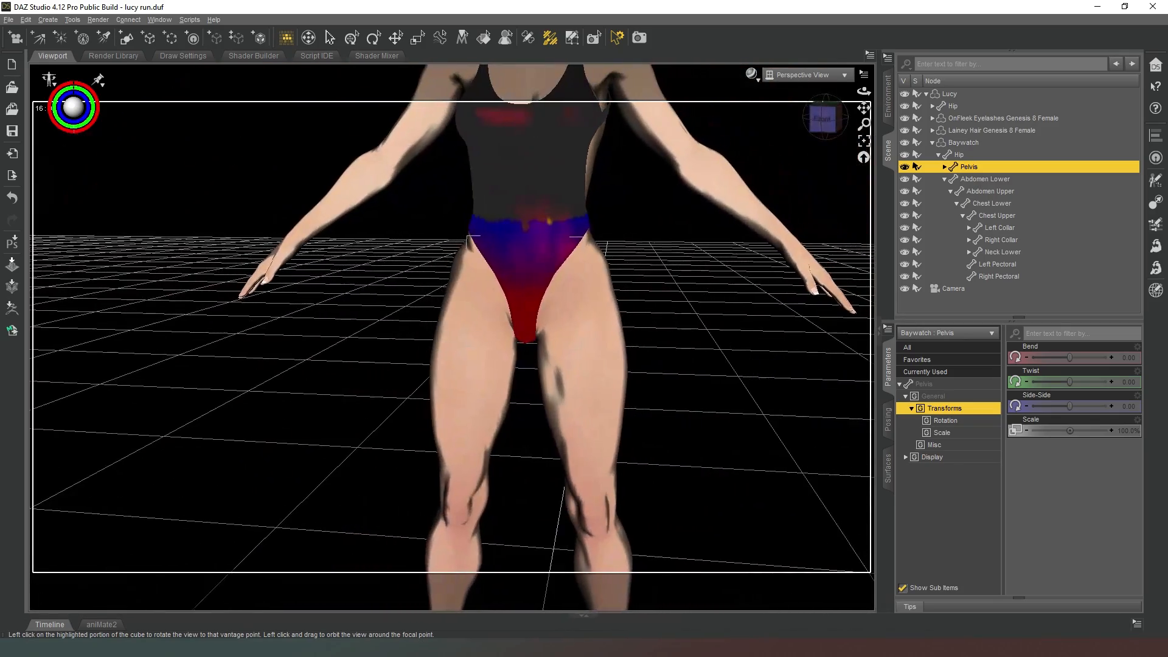
Erase the Left Thigh Bend weights from the front, back and crotch of the swimsuit.
left_click(946, 168)
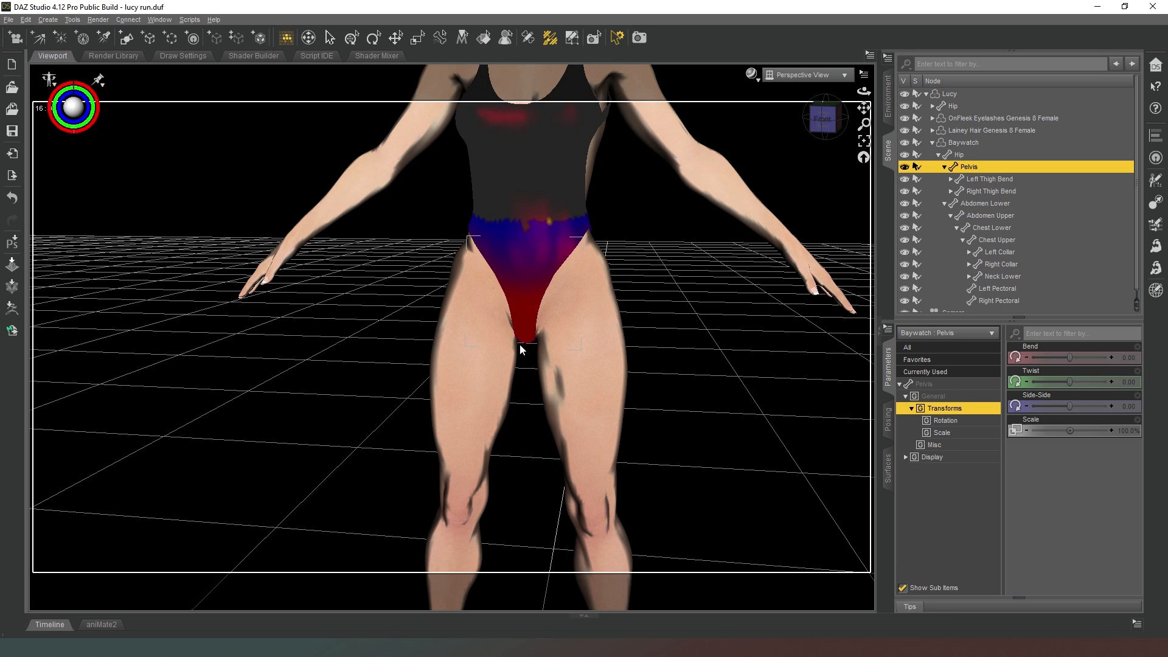
left_click(983, 180)
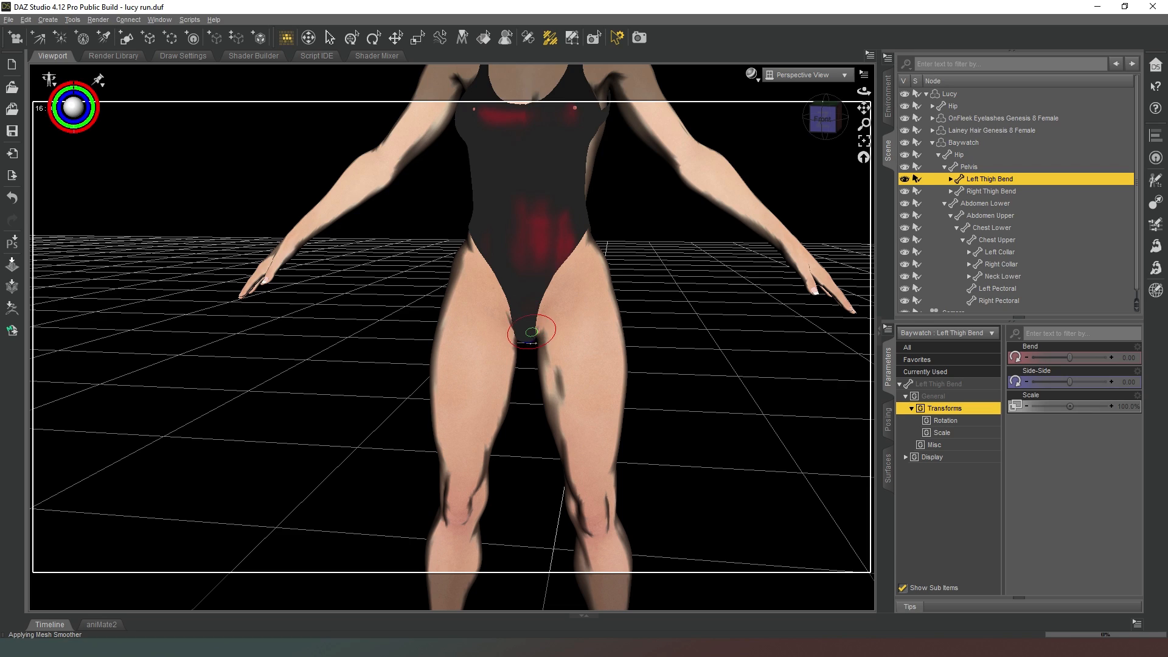
left_click_drag(820, 120, 706, 124)
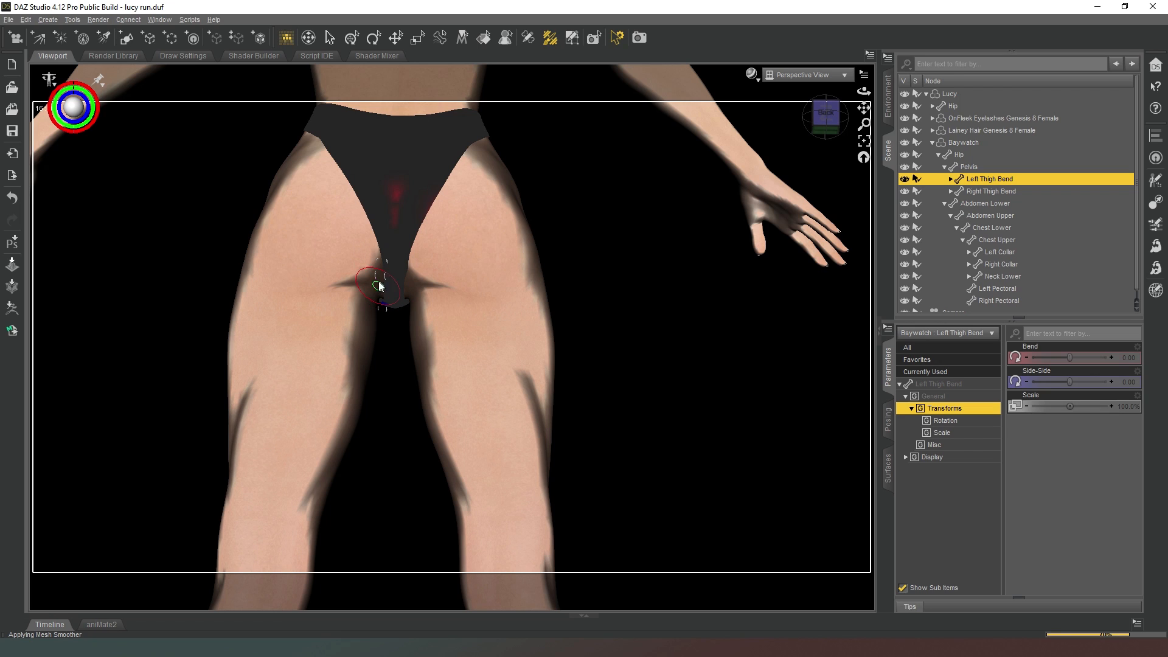
left_click(827, 121)
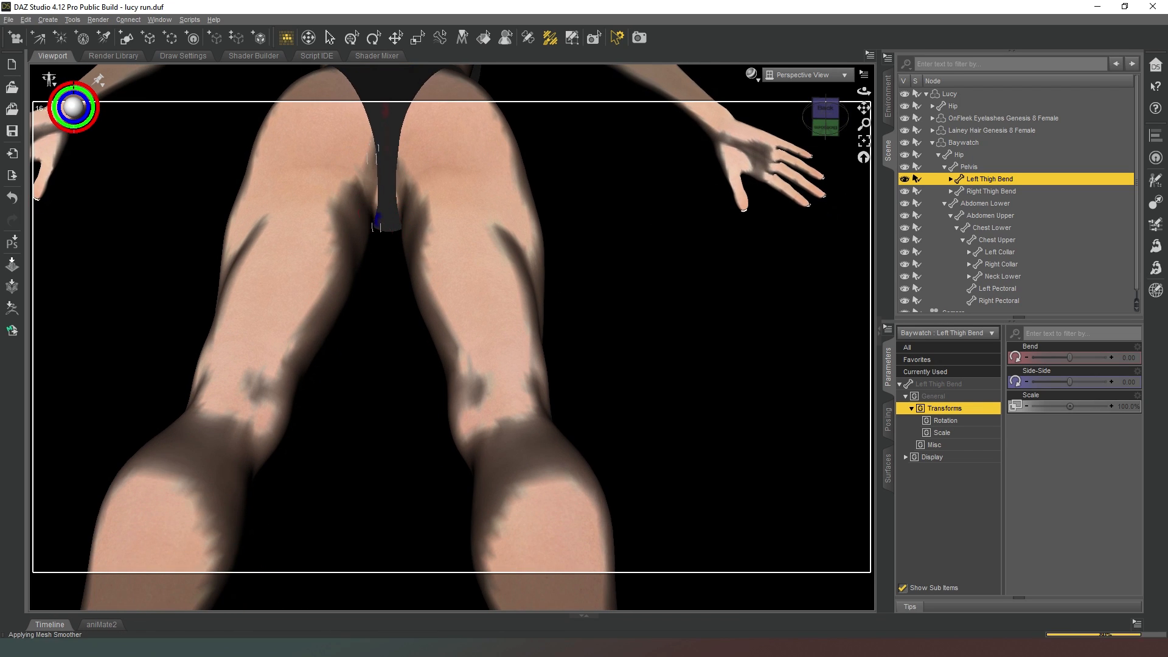
left_click_drag(824, 127, 811, 126)
left_click(811, 126)
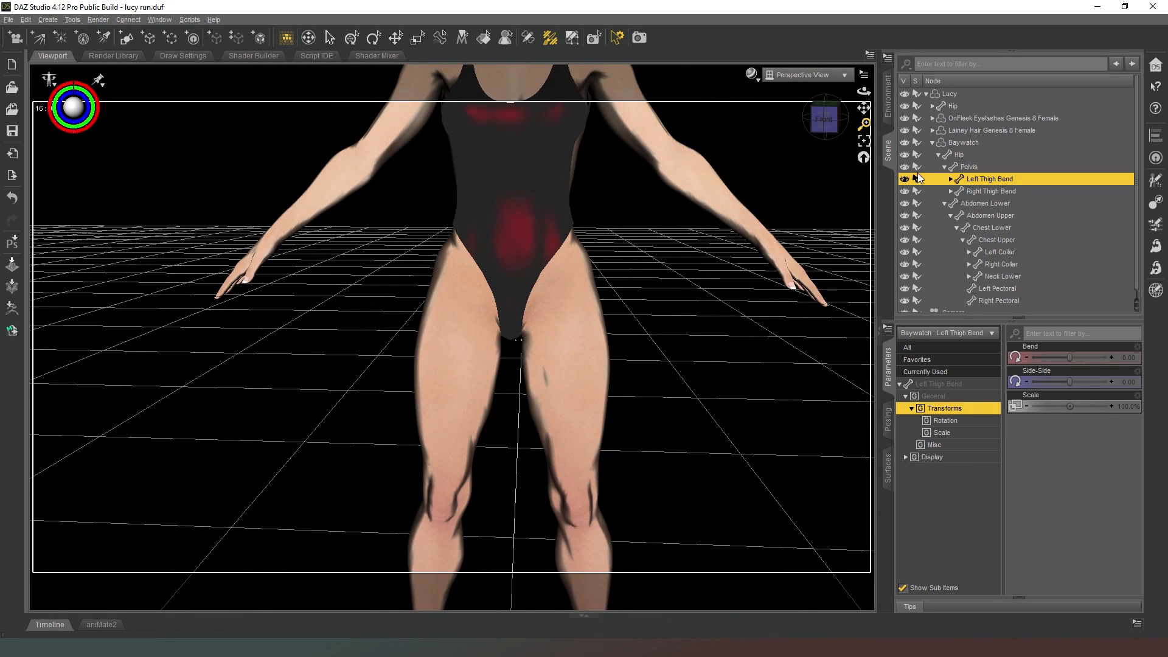
Erase the Right Thigh Bend weights along the swimsuit's front leg opening and across its back.
left_click(964, 191)
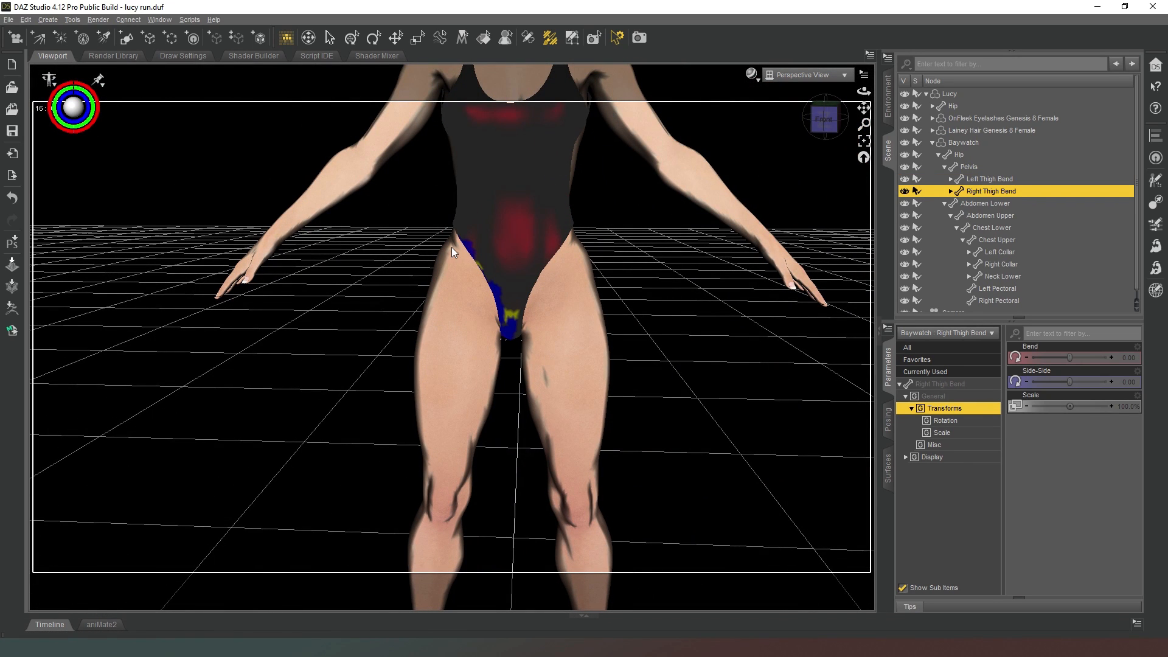
left_click_drag(463, 249, 505, 334, "alt")
left_click_drag(821, 119, 854, 101)
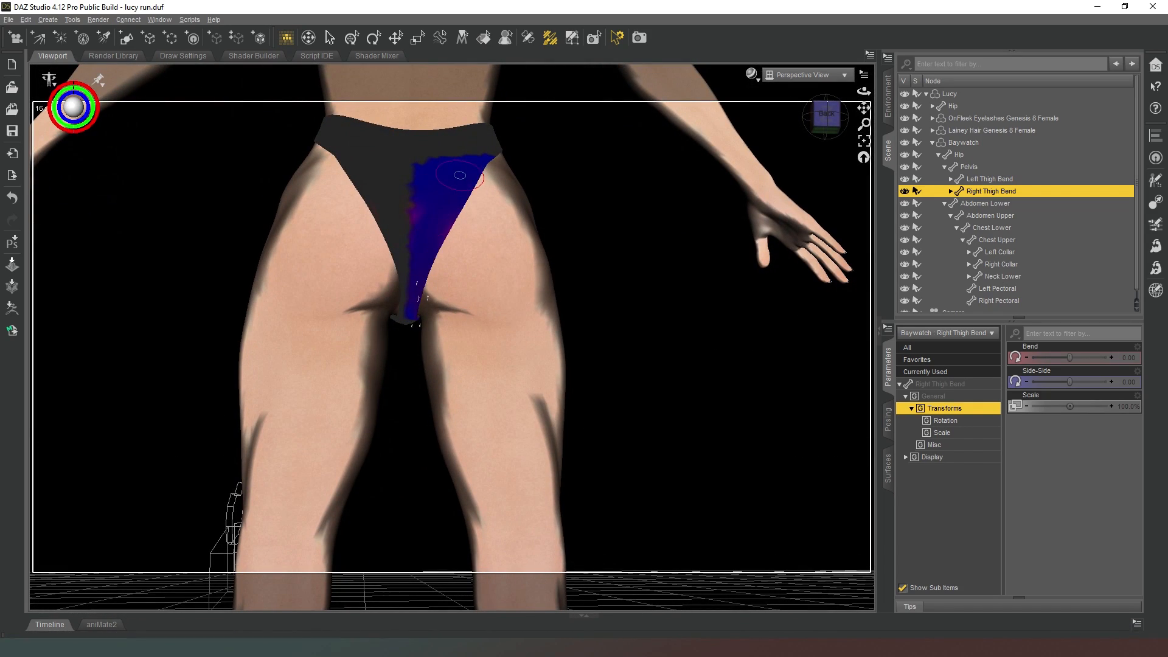
mouse_move(460, 176)
left_mouse_down("alt")
mouse_move(481, 177)
mouse_move(462, 213)
mouse_move(486, 177)
mouse_move(419, 250)
mouse_move(420, 277)
mouse_move(448, 229)
mouse_move(407, 325)
mouse_move(421, 279)
mouse_move(420, 318)
left_mouse_up("alt")
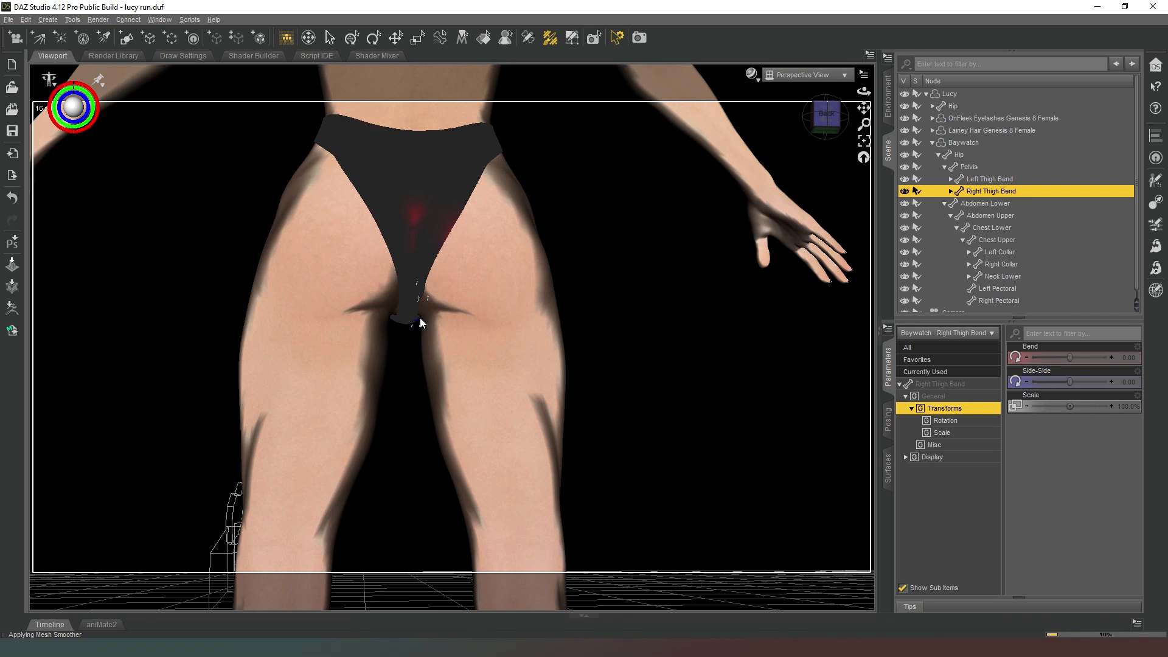
left_click(833, 127)
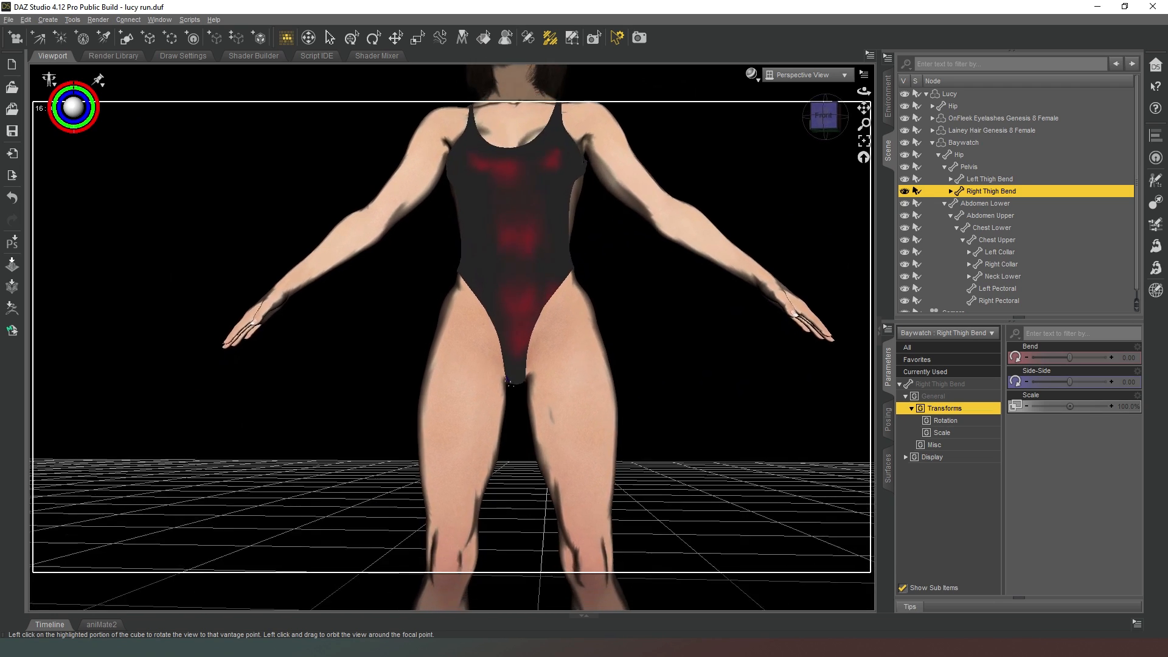
Erase the Left Thigh Twist weights from the front and back of the swimsuit.
left_click(951, 179)
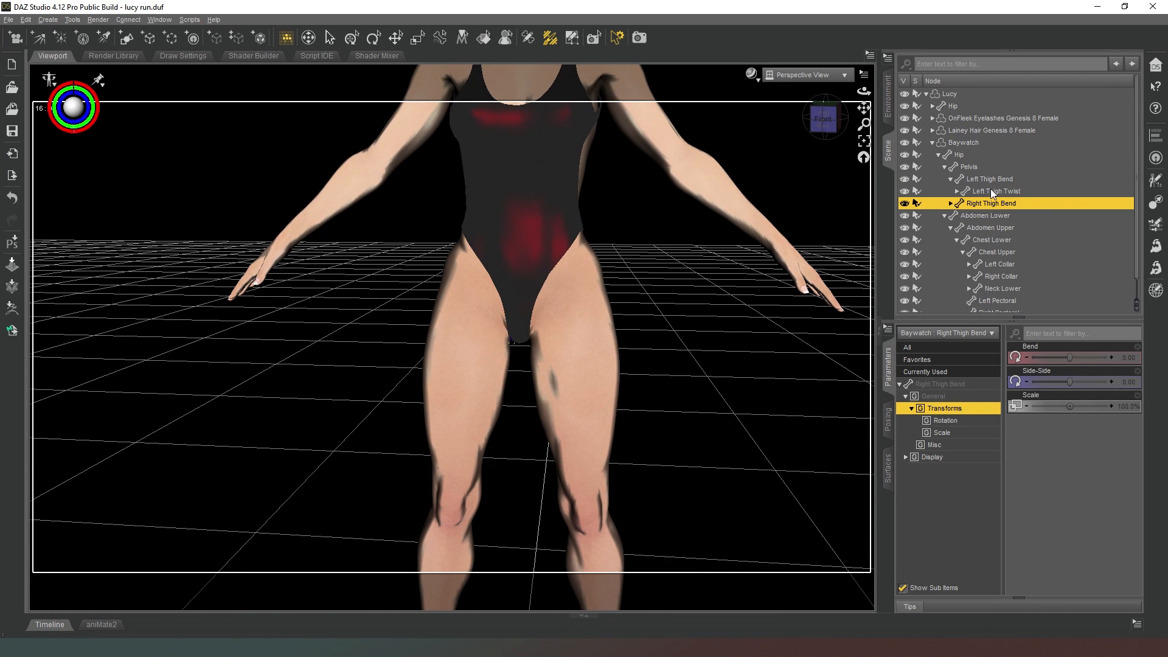
left_click(991, 191)
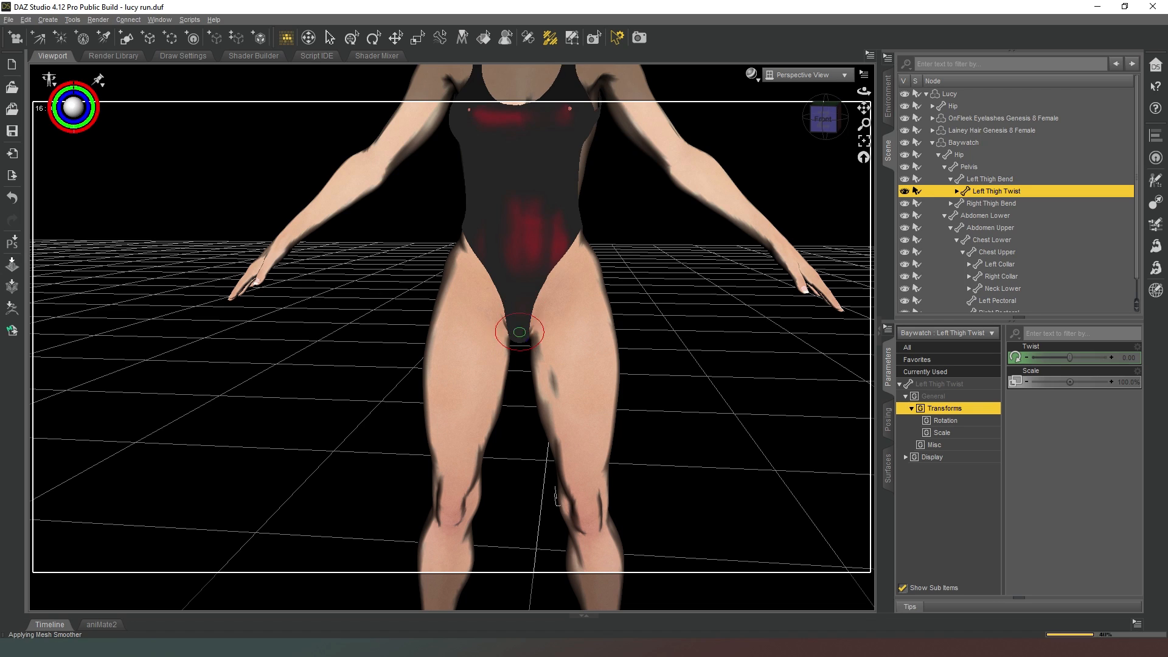
left_click(825, 115)
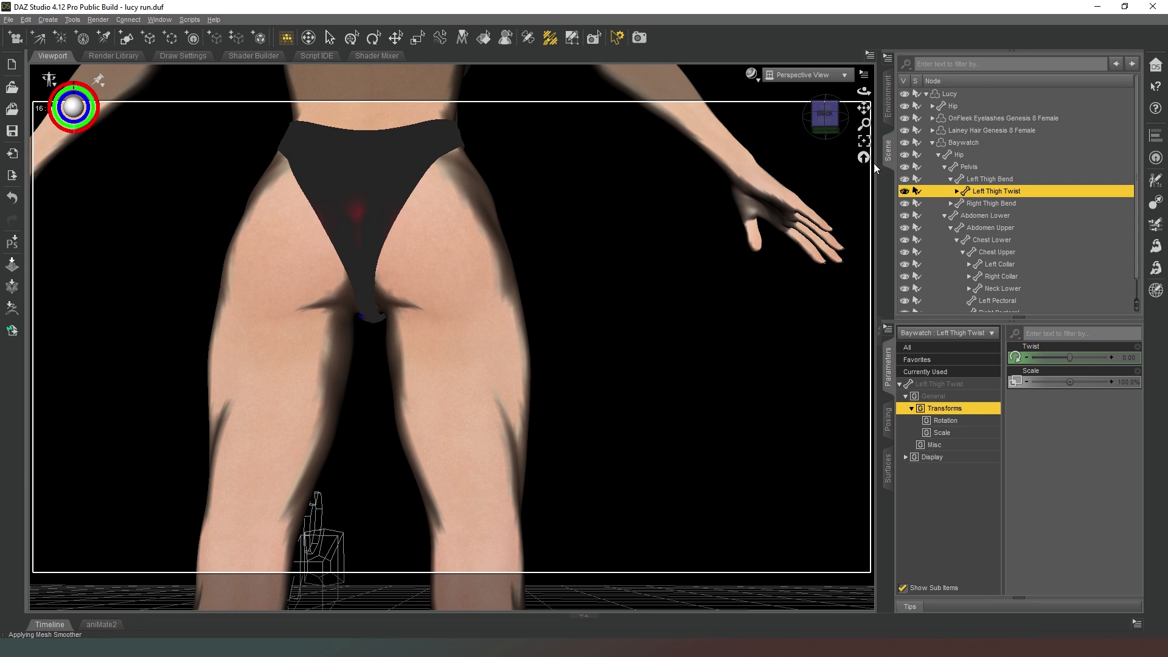
mouse_move(819, 122)
left_mouse_down()
mouse_move(835, 107)
mouse_move(822, 112)
left_mouse_up()
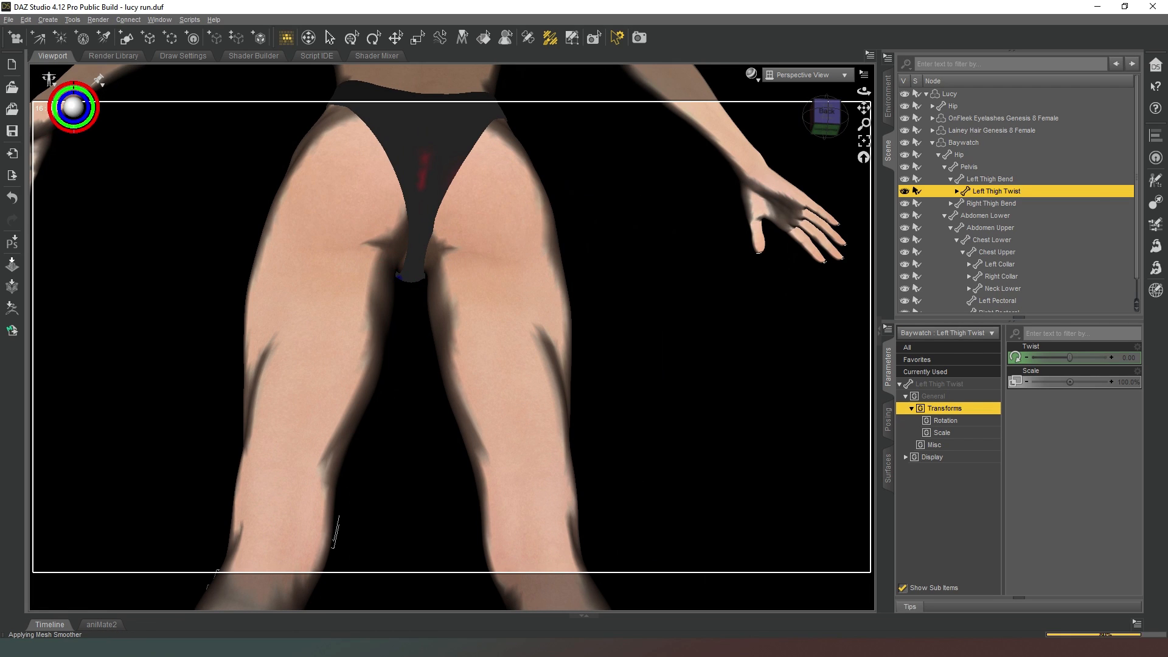
left_click_drag(828, 113, 823, 117)
left_click(825, 116)
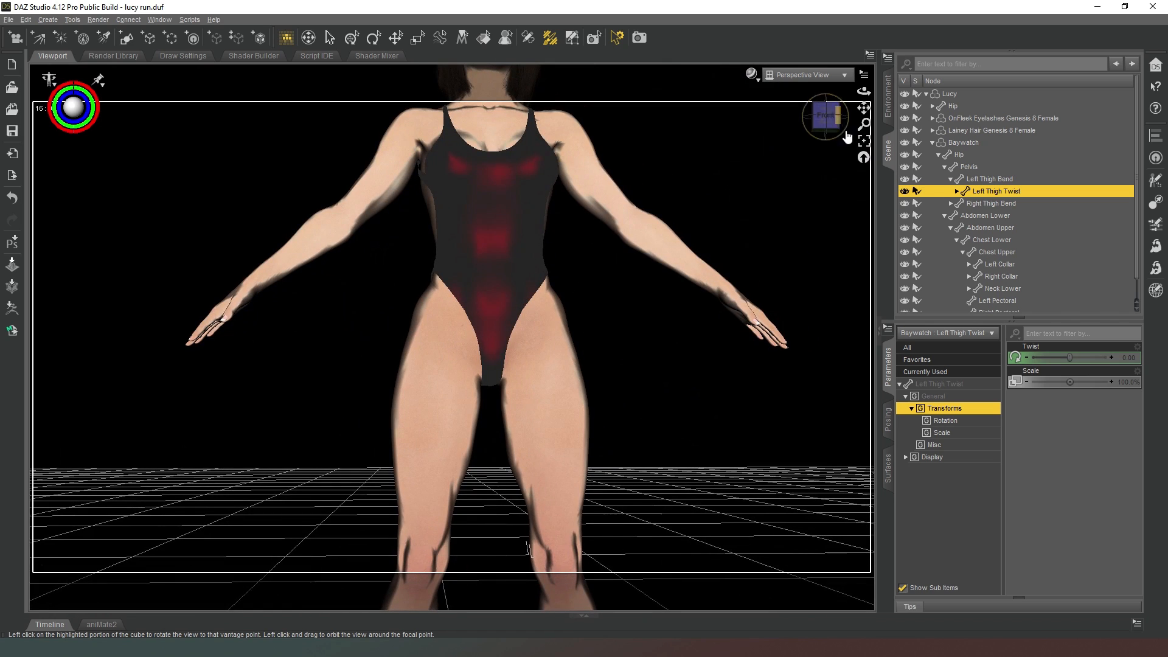
Erase the Right Thigh Twist weights from the swimsuit's back, including the leftover spots at the hip edge and crotch.
left_click(950, 203)
left_click(991, 215)
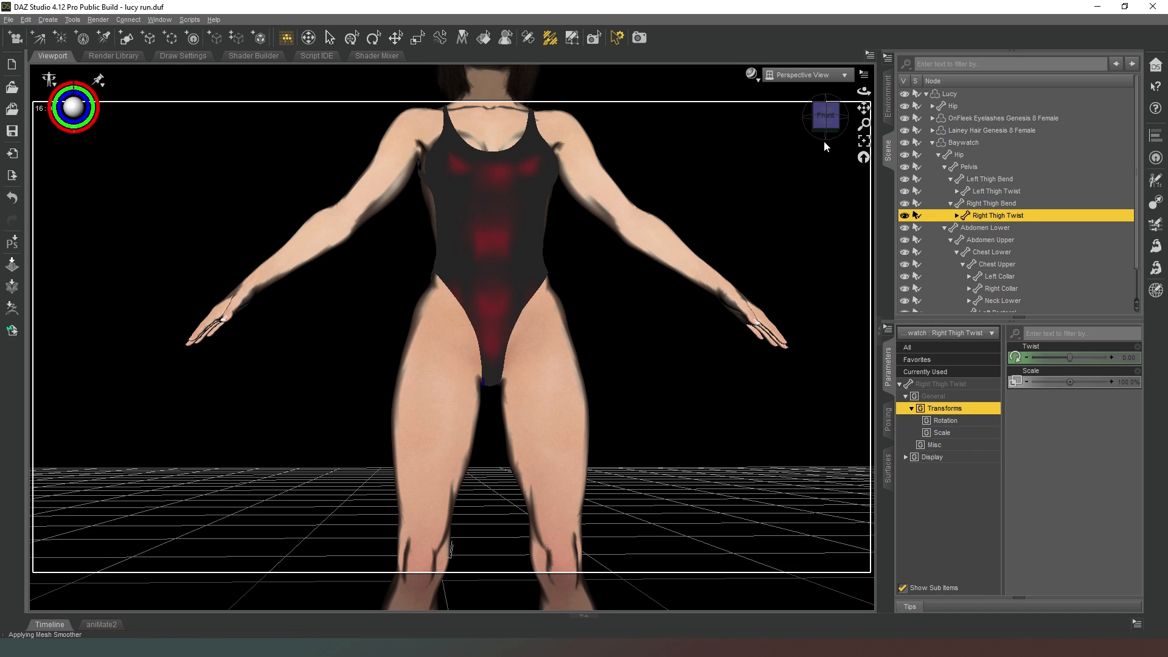
left_click_drag(828, 116, 791, 121)
left_click(830, 115)
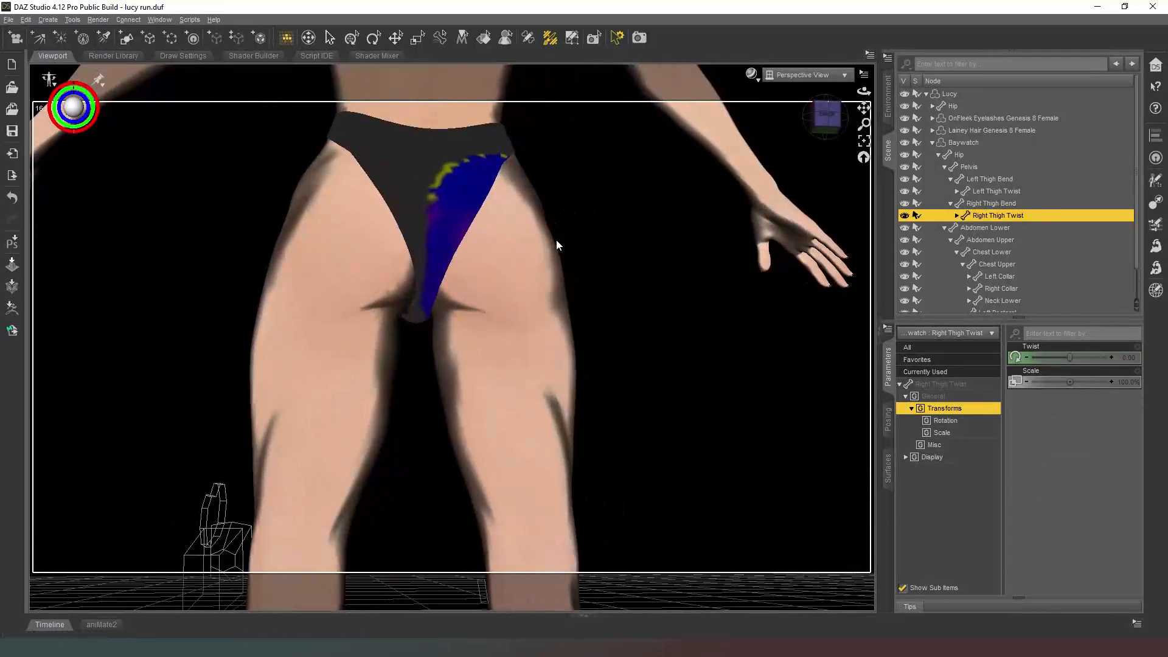
mouse_move(450, 186)
left_mouse_down("alt")
mouse_move(485, 165)
mouse_move(489, 185)
mouse_move(444, 237)
mouse_move(422, 302)
mouse_move(439, 287)
left_mouse_up("alt")
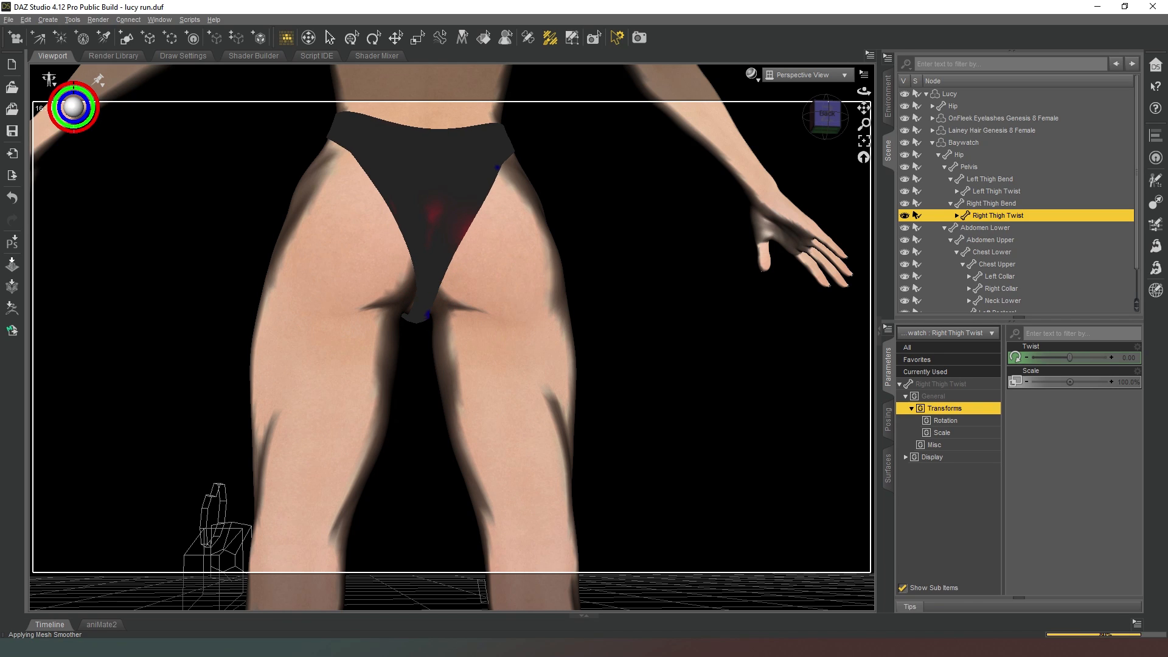
left_click_drag(429, 319, 430, 297, "alt")
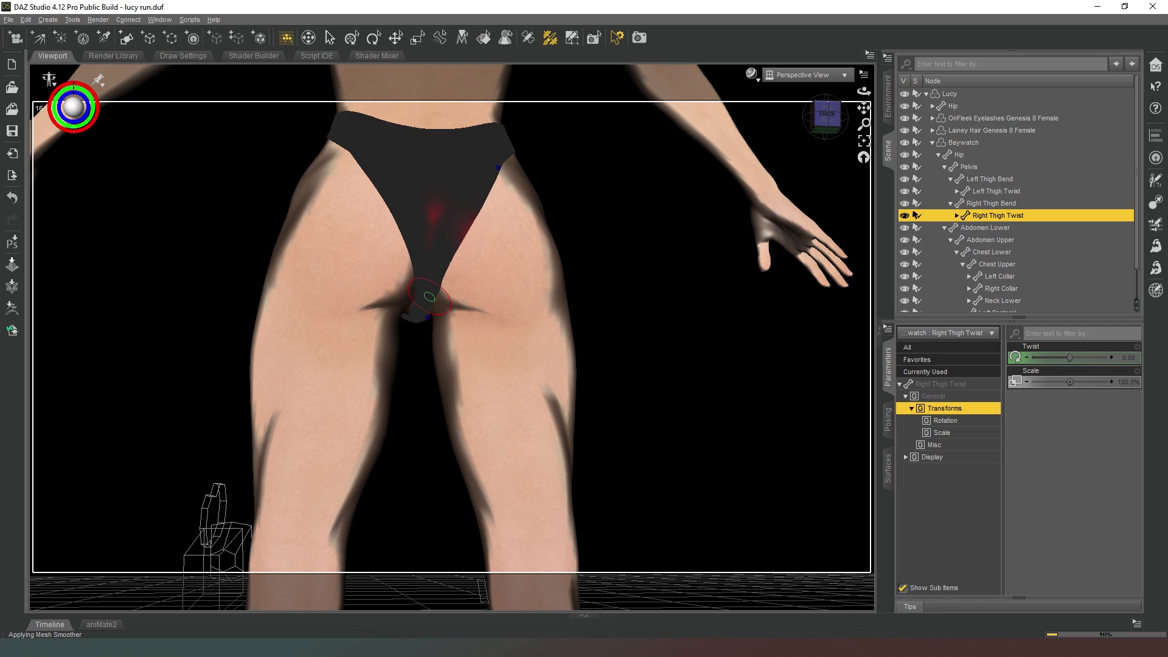
left_click_drag(479, 207, 500, 168, "alt")
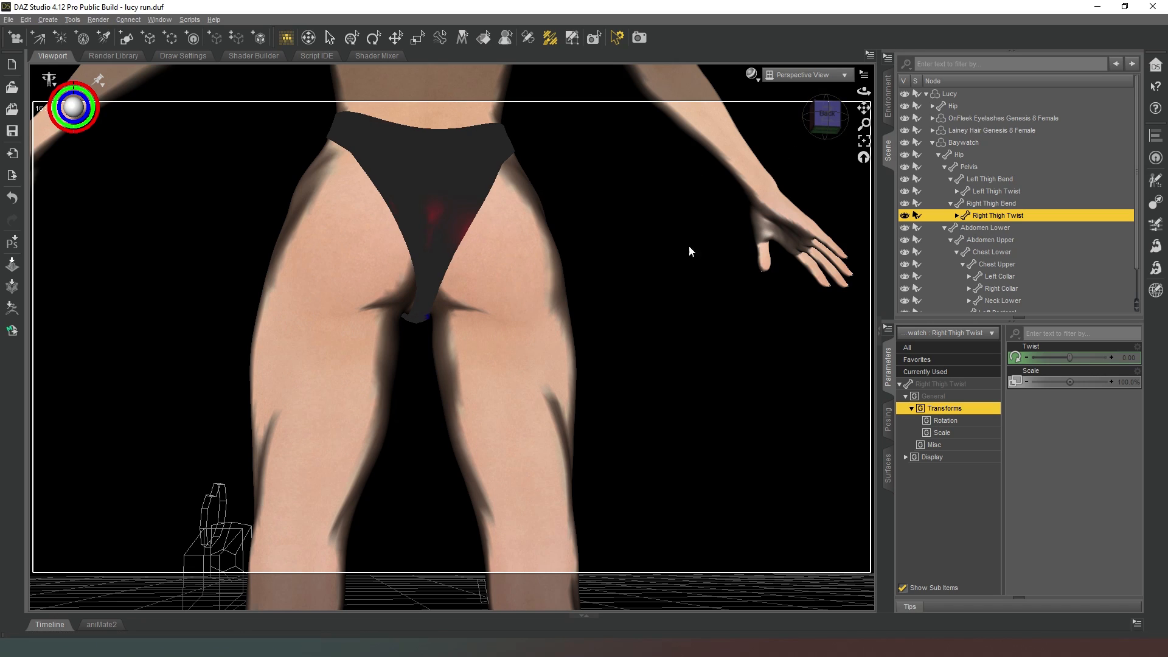
left_click_drag(425, 316, 427, 303, "alt")
left_click_drag(827, 120, 718, 120)
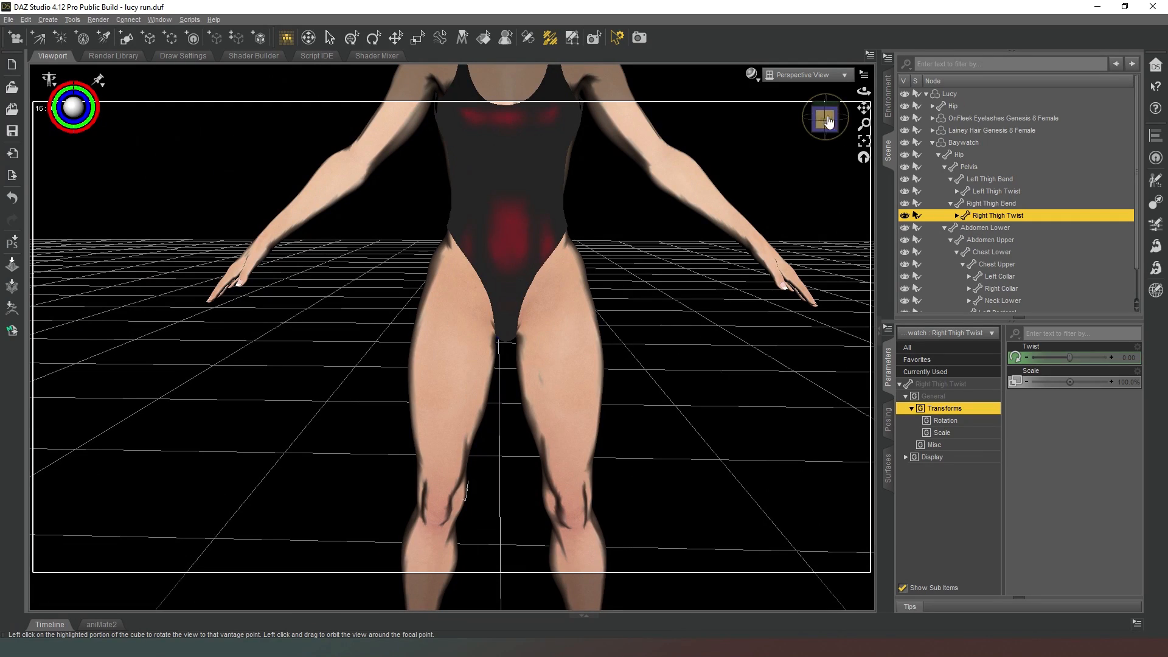
Check the swimsuit's Left Shin, Left Thigh Bend and Abdomen Lower weight maps around the hips and waist.
left_click(957, 191)
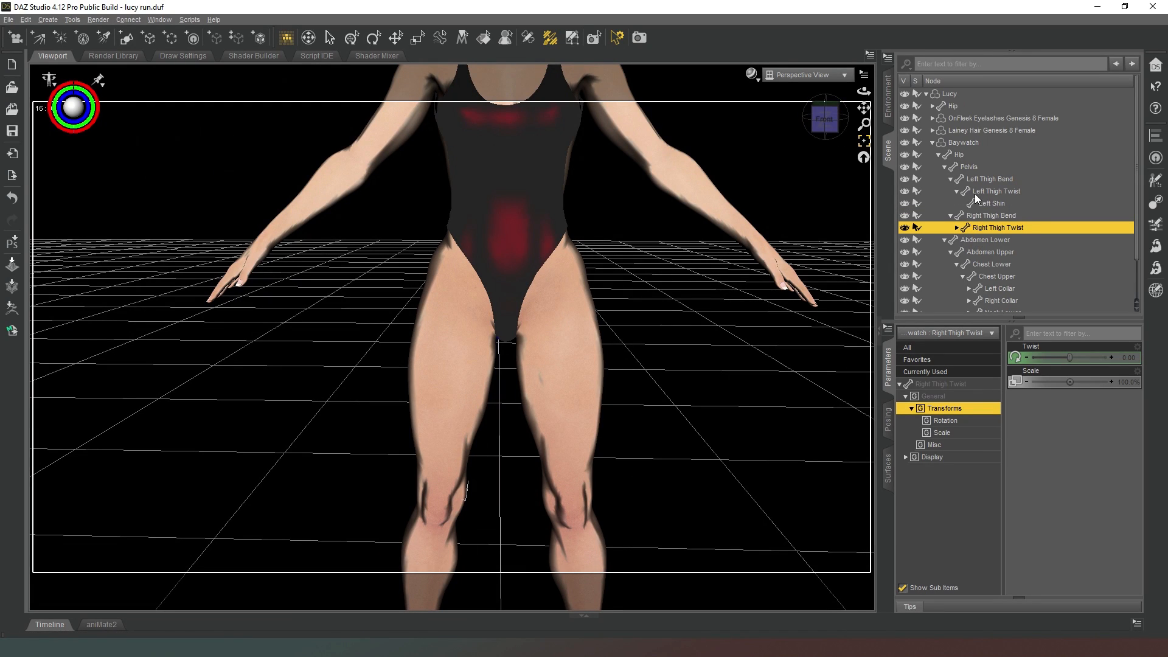
left_click(990, 203)
left_click(958, 191)
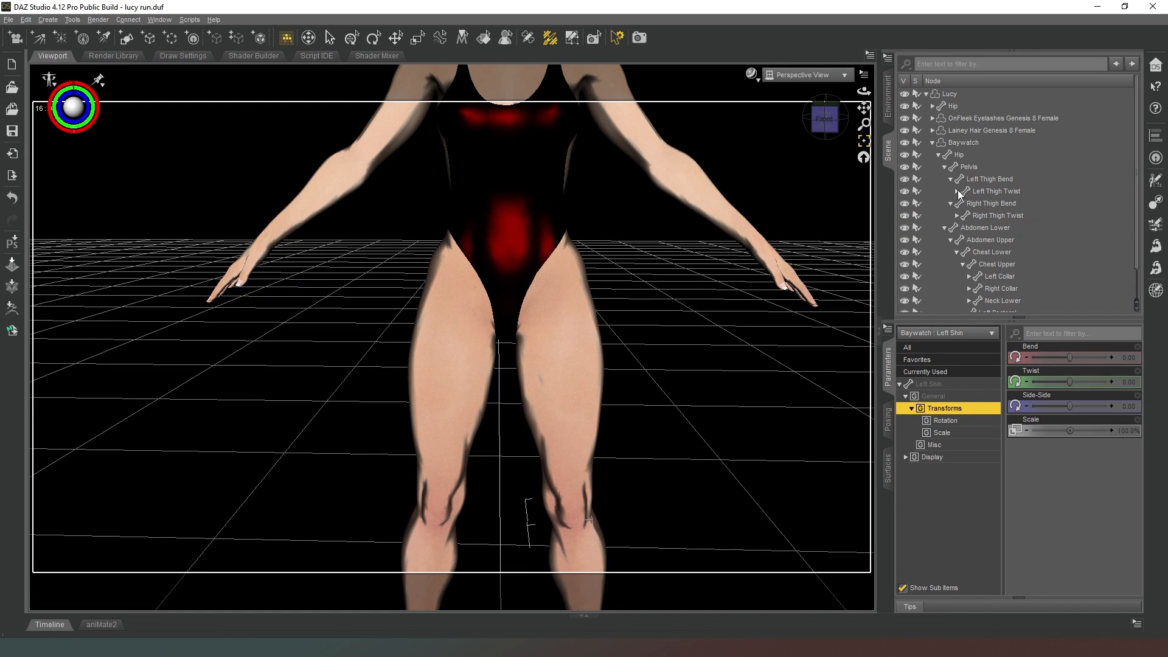
left_click(957, 180)
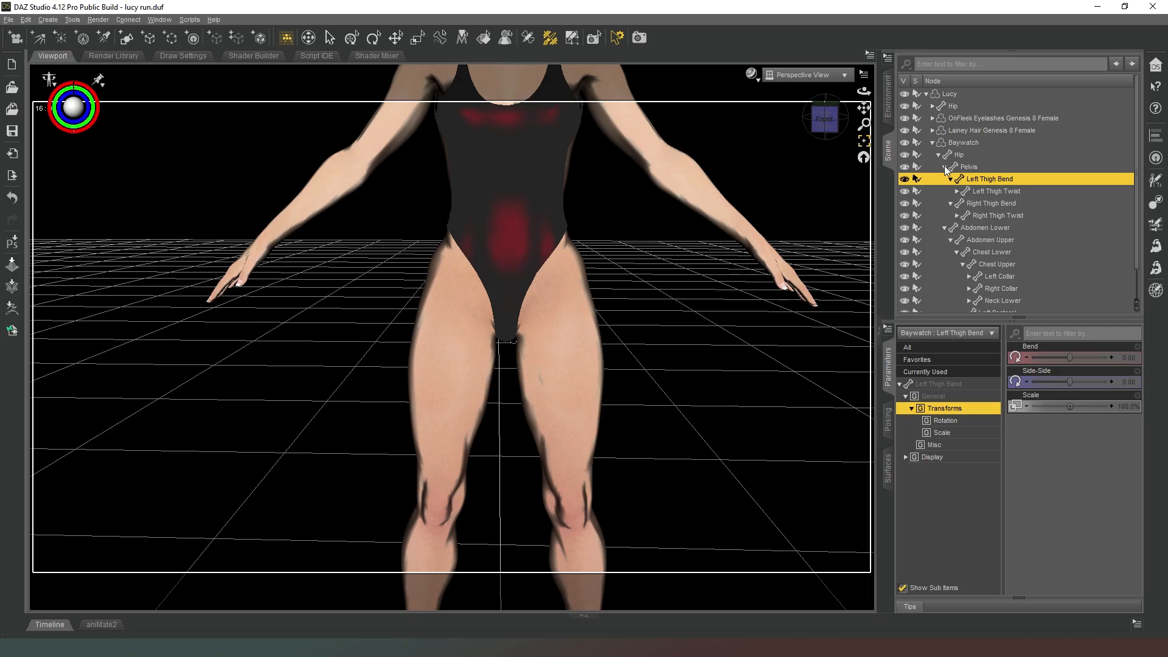
left_click(945, 168)
left_click(976, 179)
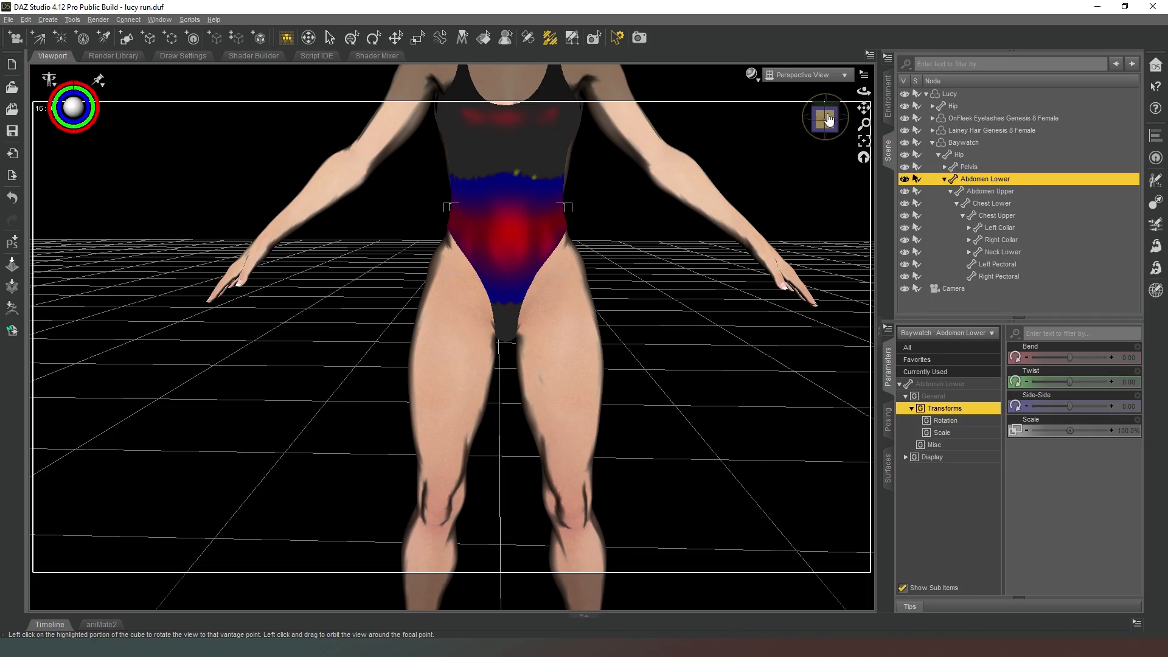
left_click_drag(830, 120, 599, 120)
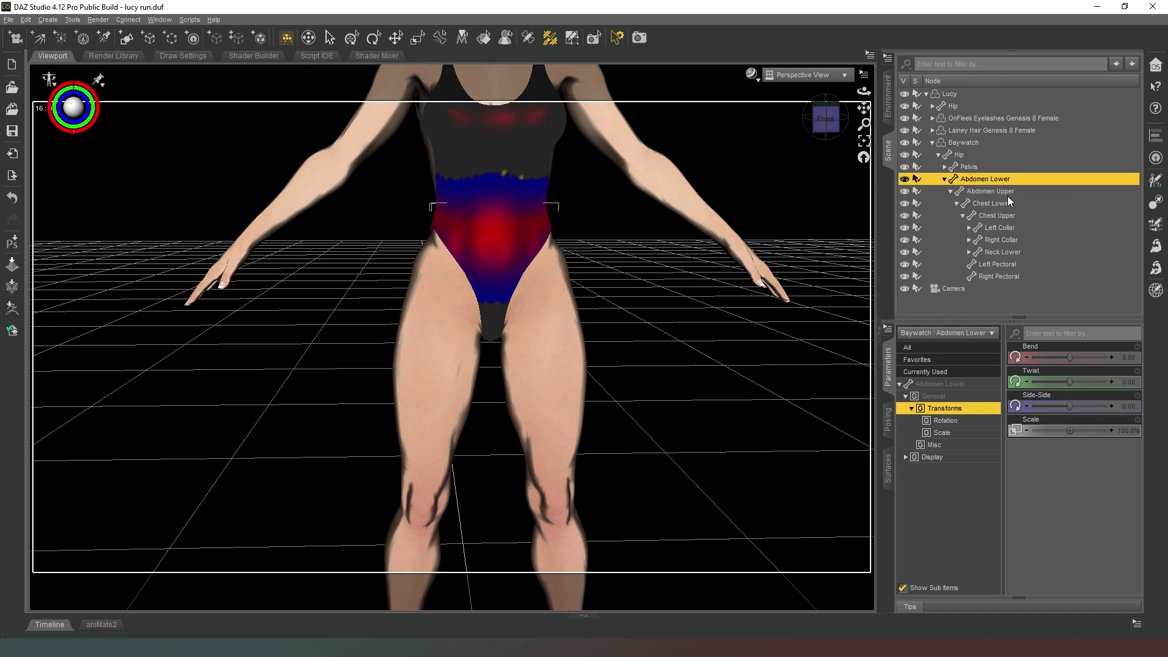
Erase the jagged spikes along the upper edge of the swimsuit's Abdomen Upper weights below the chest.
left_click(990, 191)
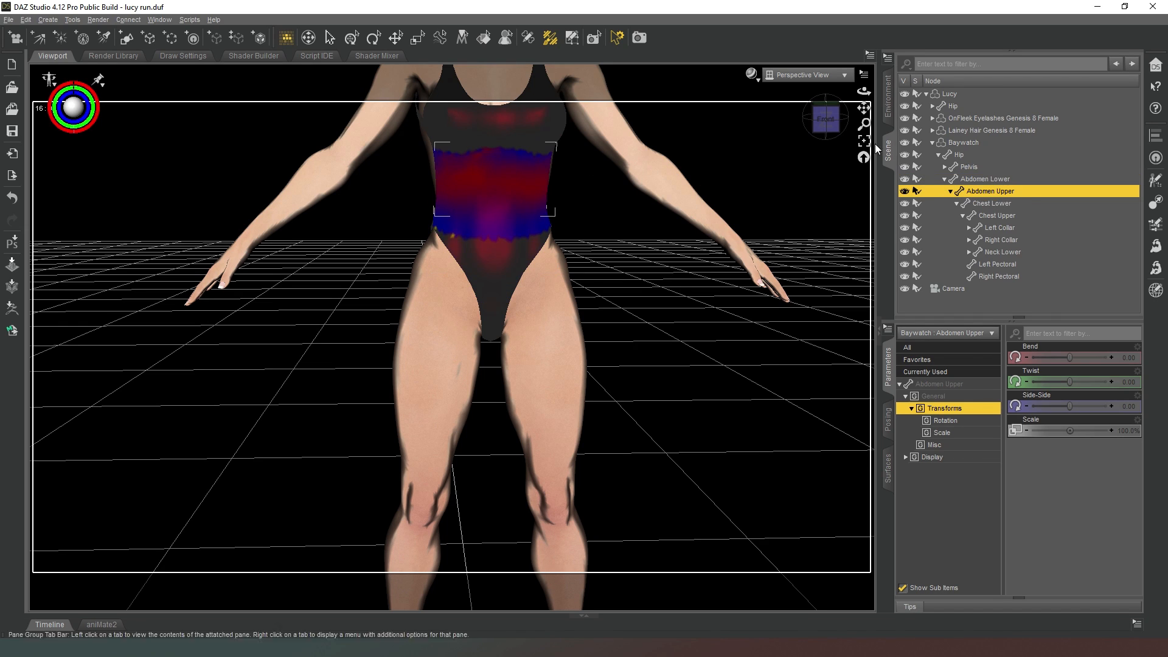
left_click(837, 128)
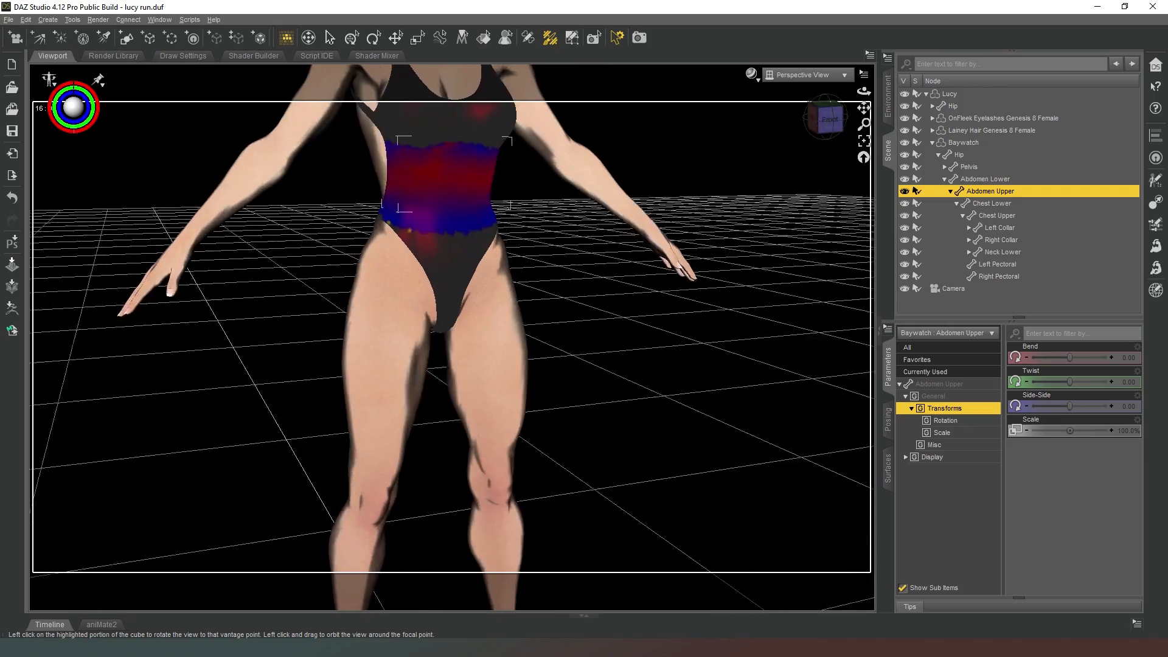
left_click_drag(837, 128, 769, 118)
left_click_drag(864, 124, 943, 499)
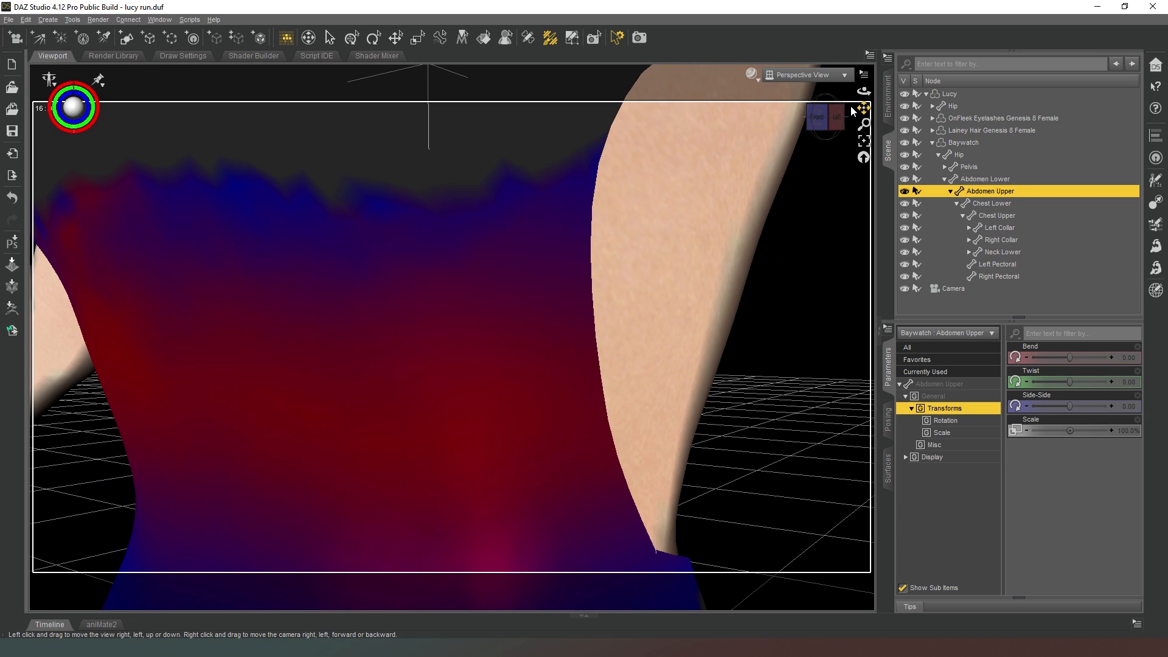
left_click_drag(836, 116, 840, 87)
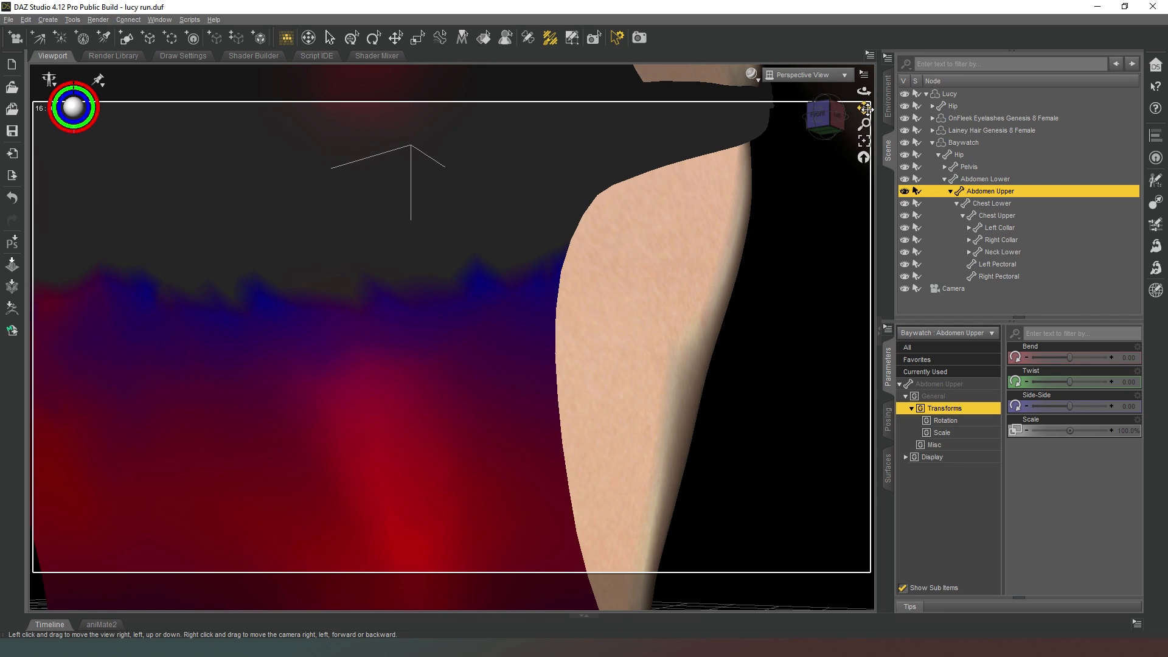
left_click_drag(864, 108, 714, 163)
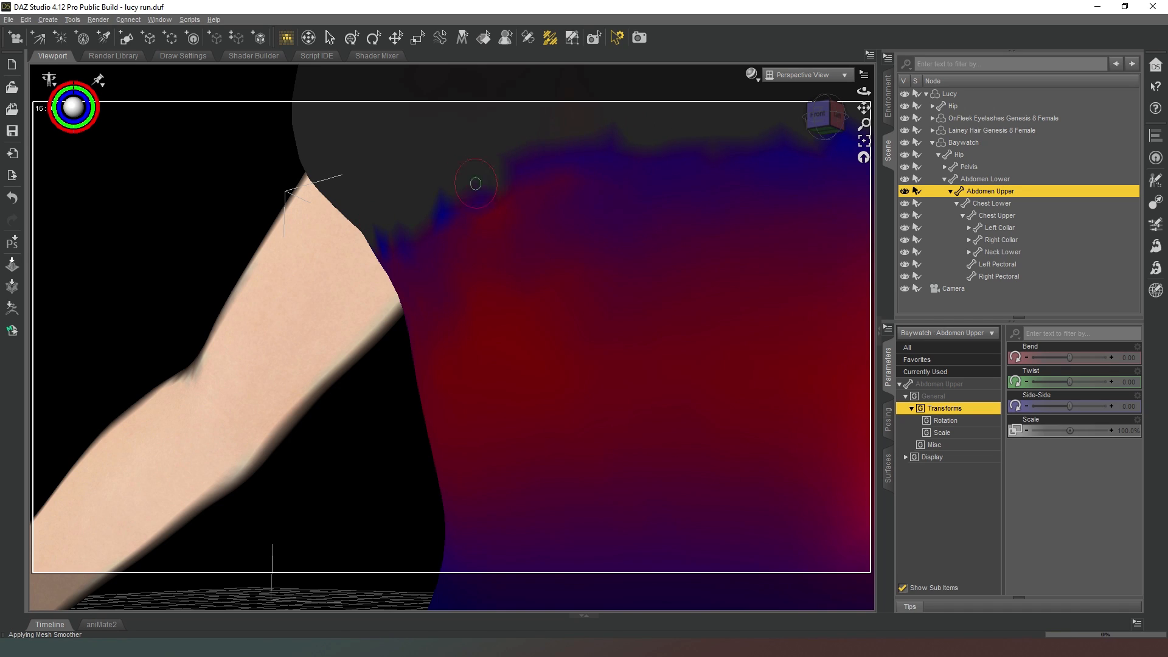
left_click_drag(476, 184, 411, 224)
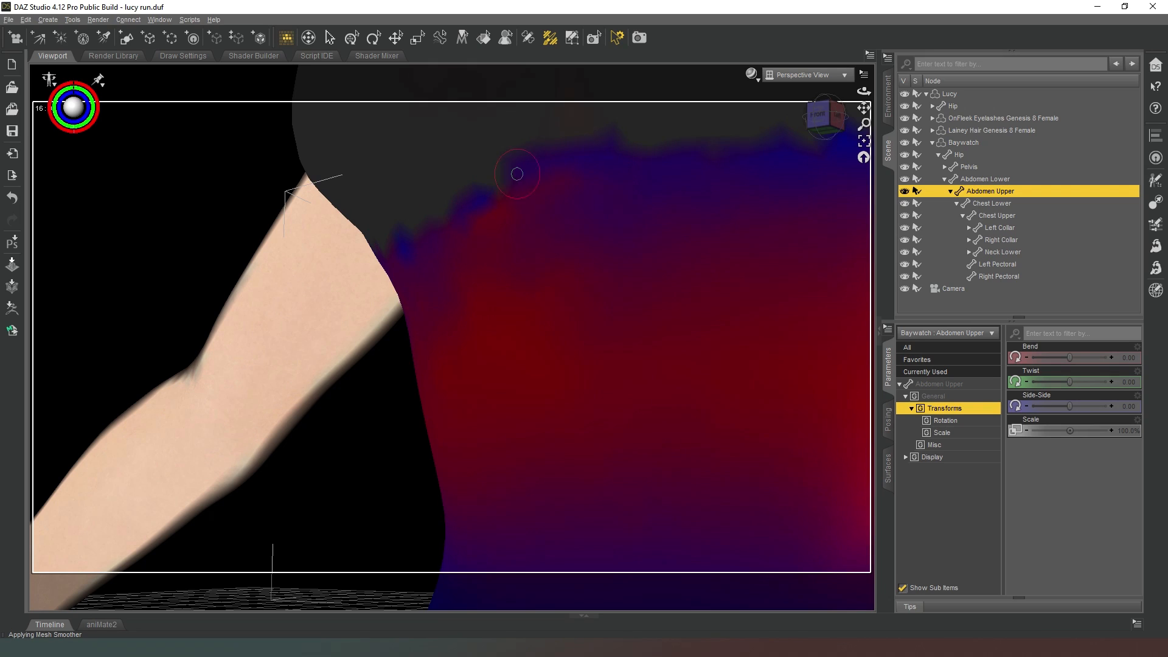
left_click_drag(621, 140, 493, 175)
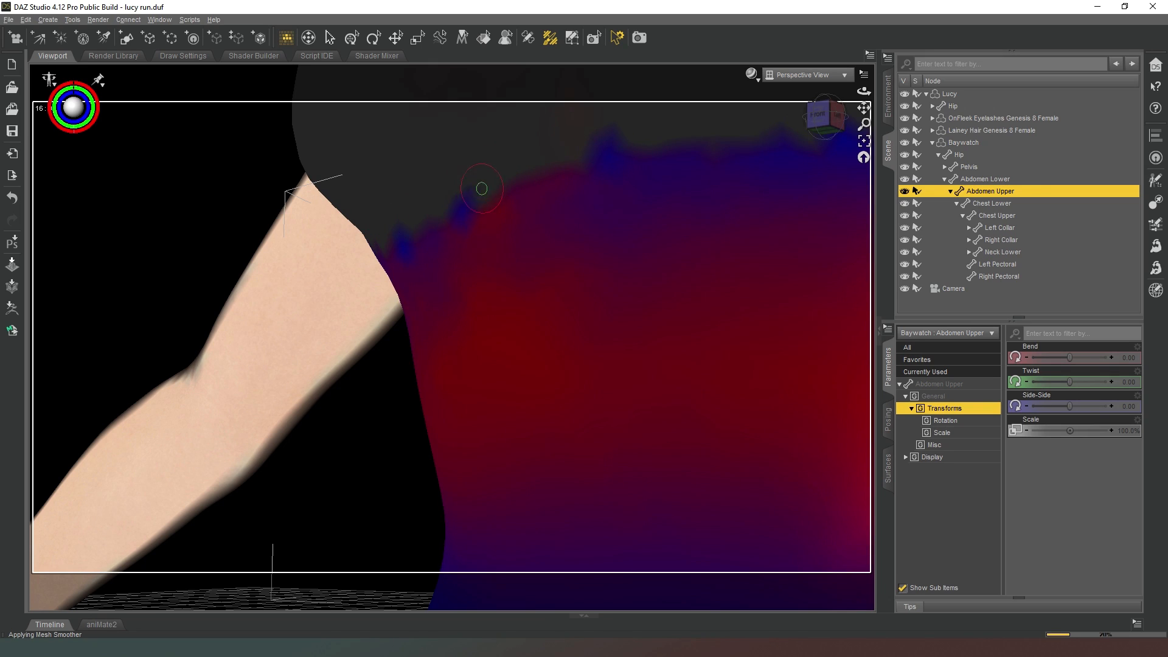
mouse_move(445, 214)
left_mouse_down()
mouse_move(402, 240)
mouse_move(475, 197)
left_mouse_up()
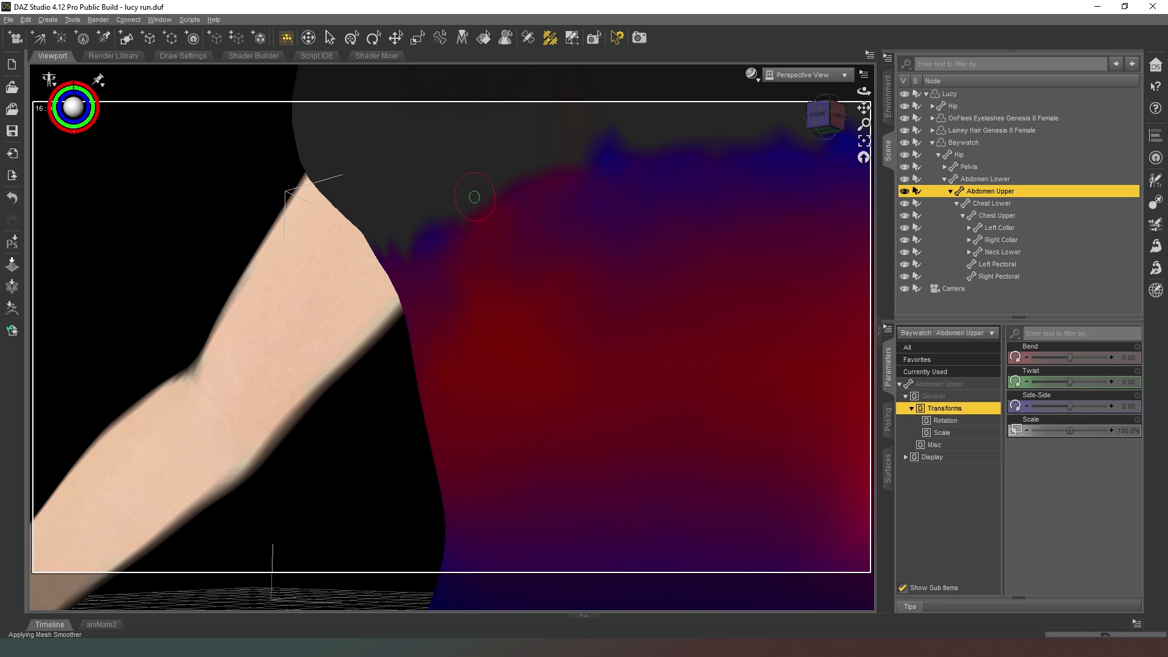
mouse_move(624, 136)
left_mouse_down()
mouse_move(589, 151)
mouse_move(619, 131)
left_mouse_up()
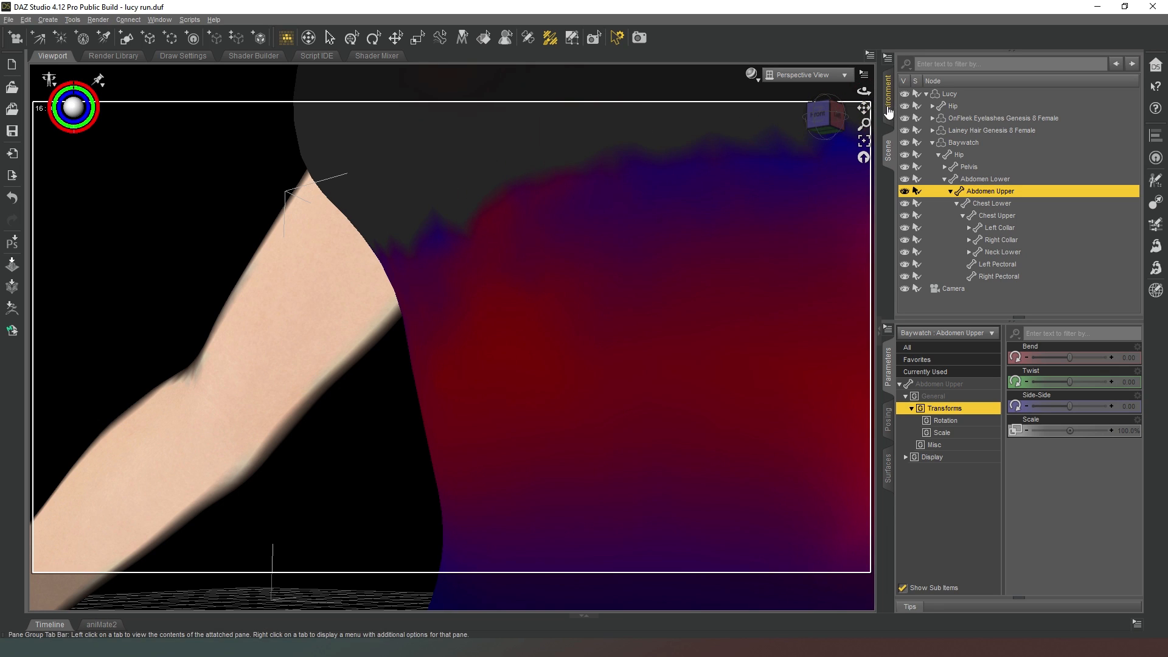
left_click_drag(864, 107, 730, 82)
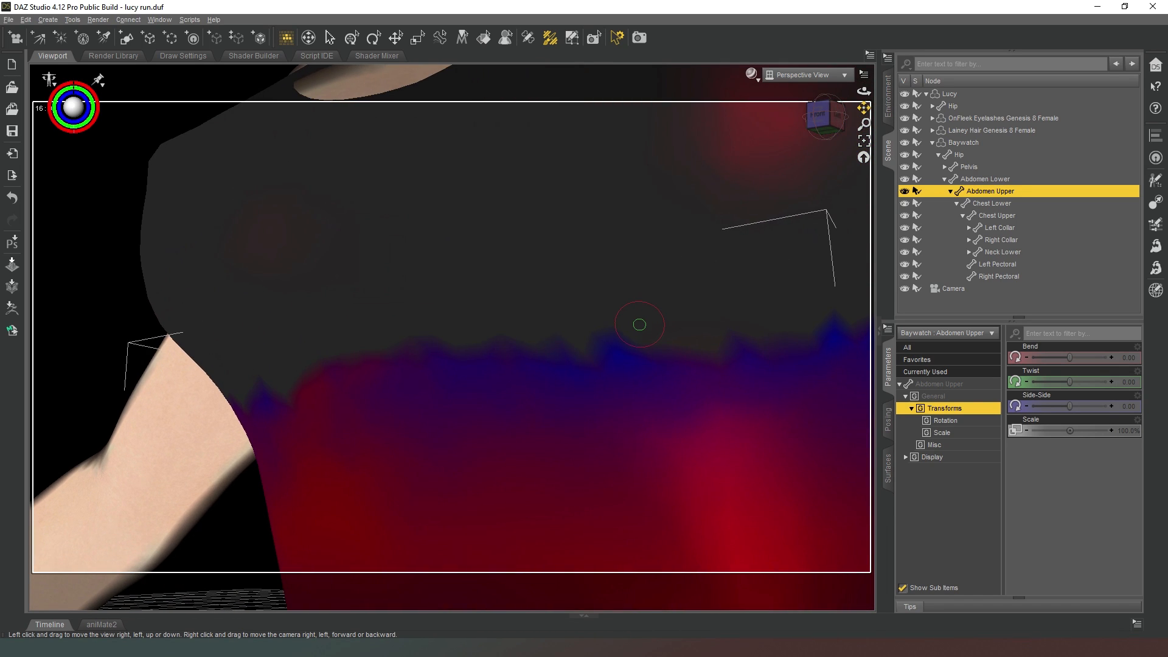
Examine the swimsuit's Chest Lower weights across the bust, waist and side strap.
left_click(987, 201)
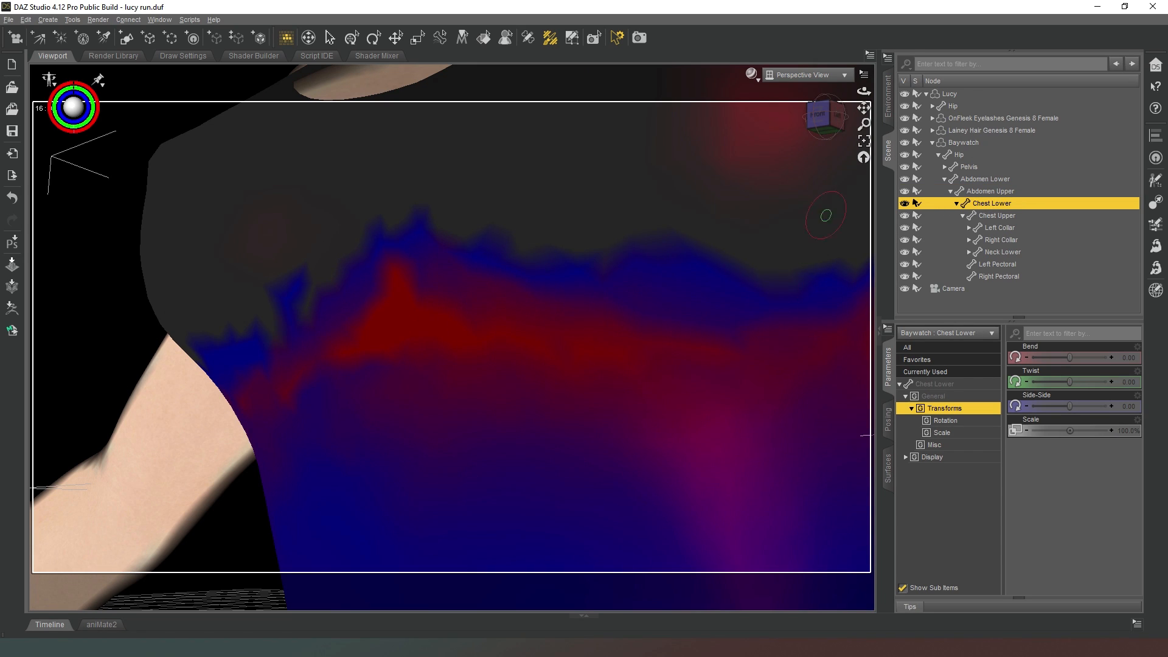
scroll(826, 215, "down", 5)
scroll(835, 132, "up", 2)
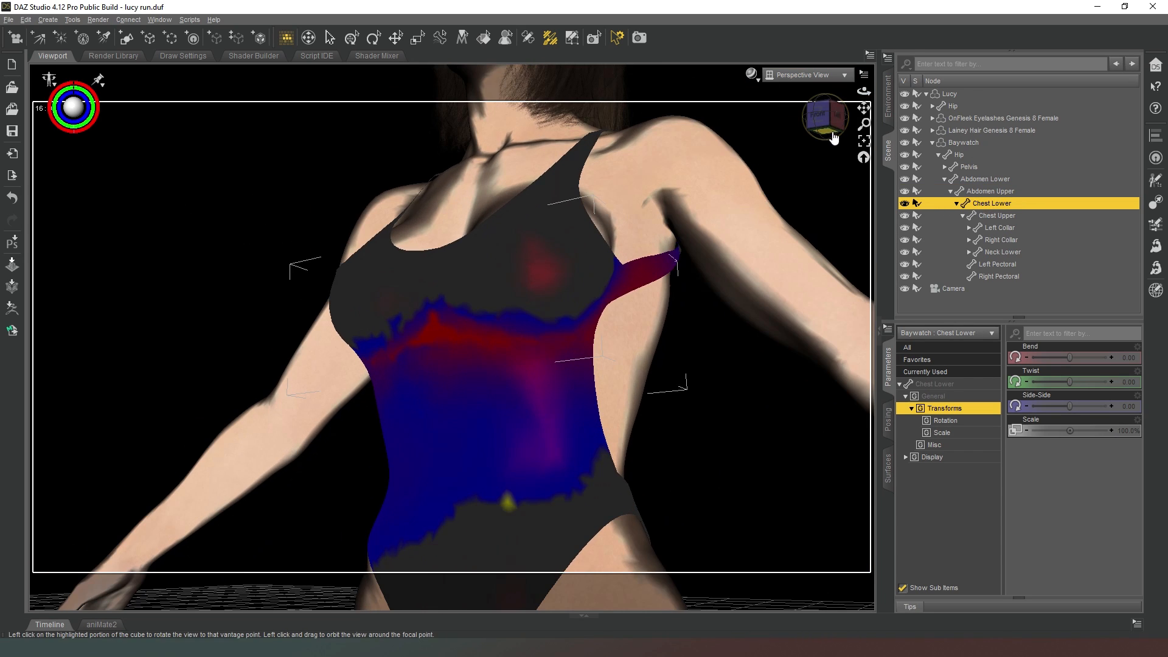
left_click_drag(819, 116, 849, 116)
Set the viewport to Smooth Shaded and hide the Baywatch swimsuit to view the figure's own Chest Lower weights from the front.
left_click(755, 75)
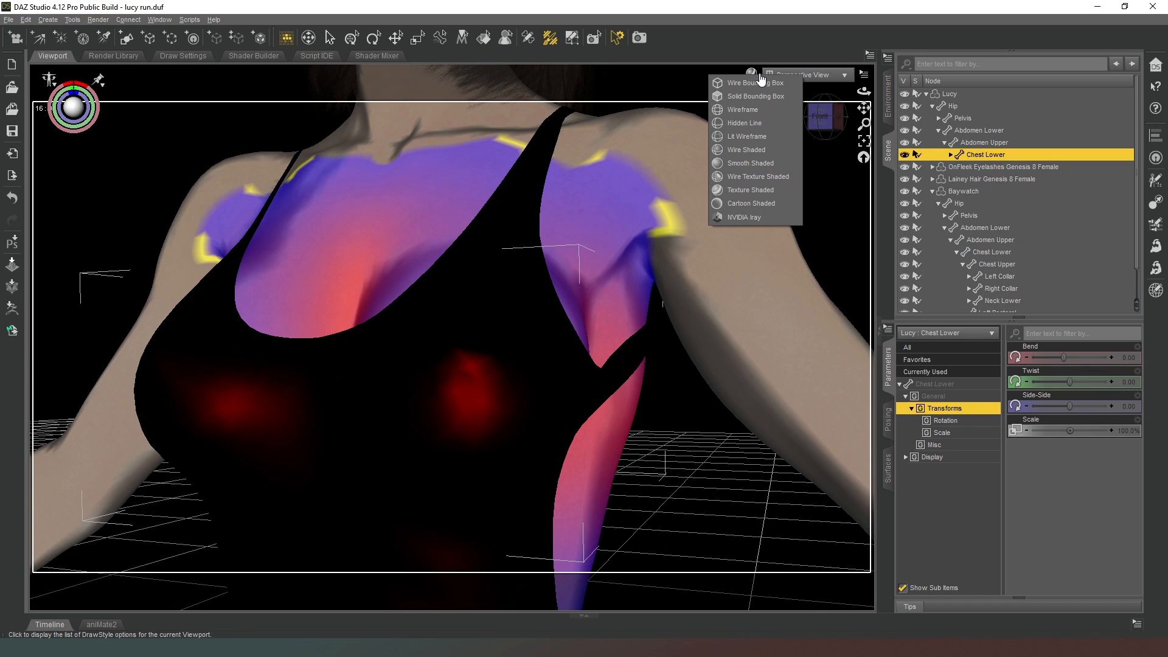
left_click(769, 162)
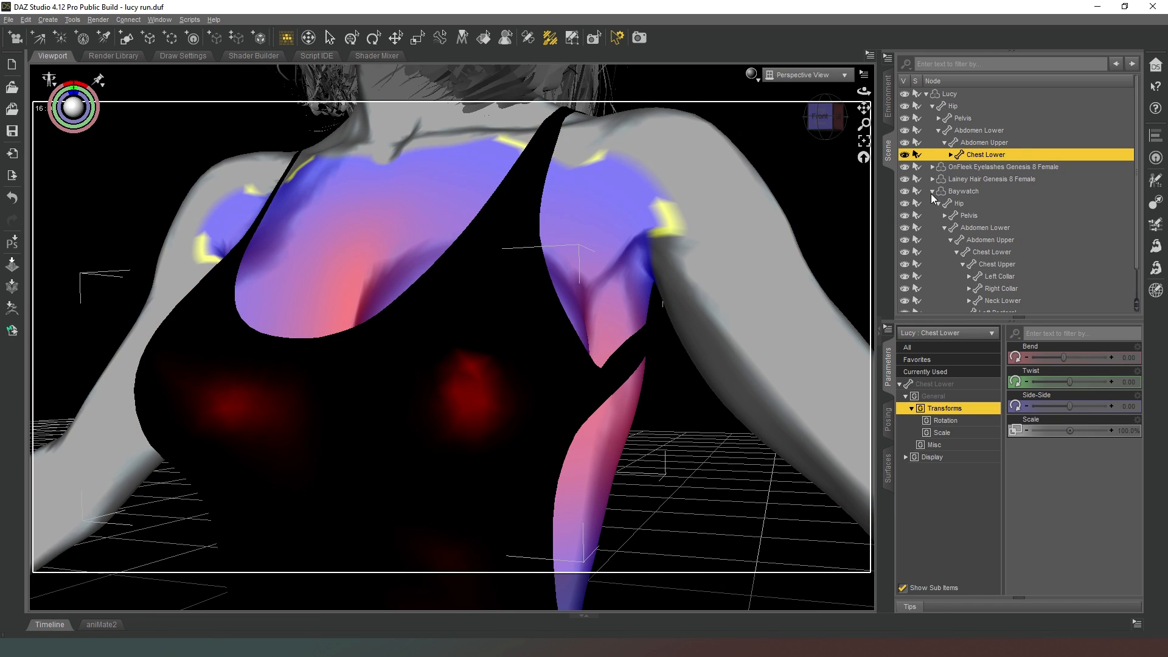
left_click(905, 192)
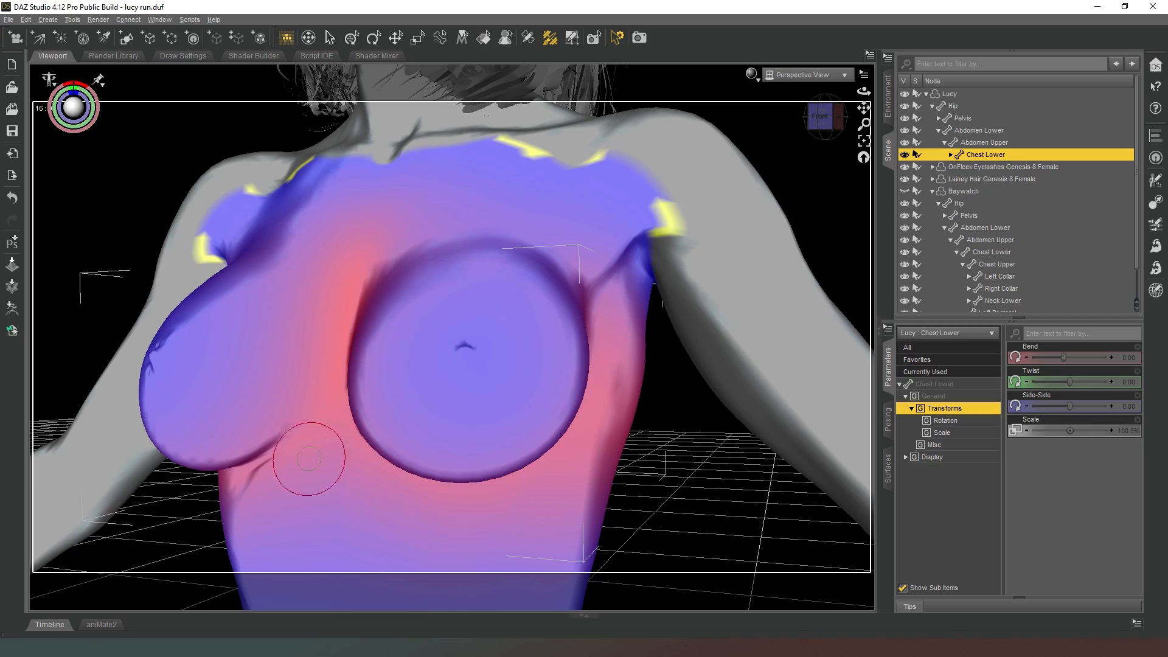
mouse_move(829, 117)
left_mouse_down()
mouse_move(815, 118)
mouse_move(842, 117)
mouse_move(825, 117)
left_mouse_up()
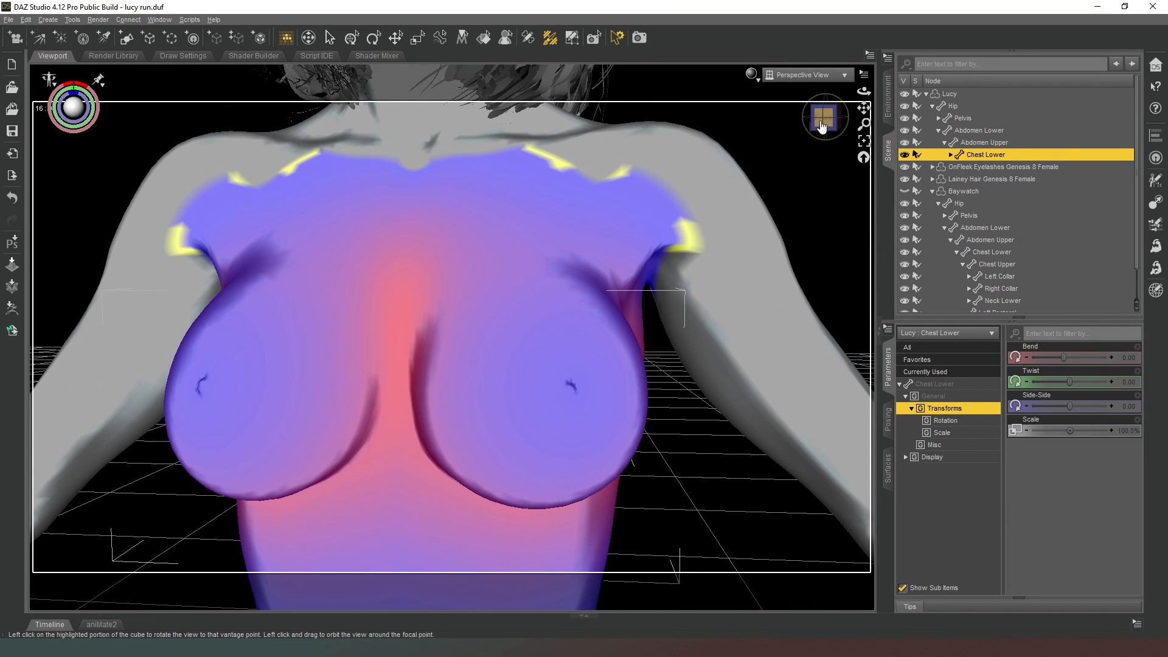
left_click_drag(823, 119, 824, 118)
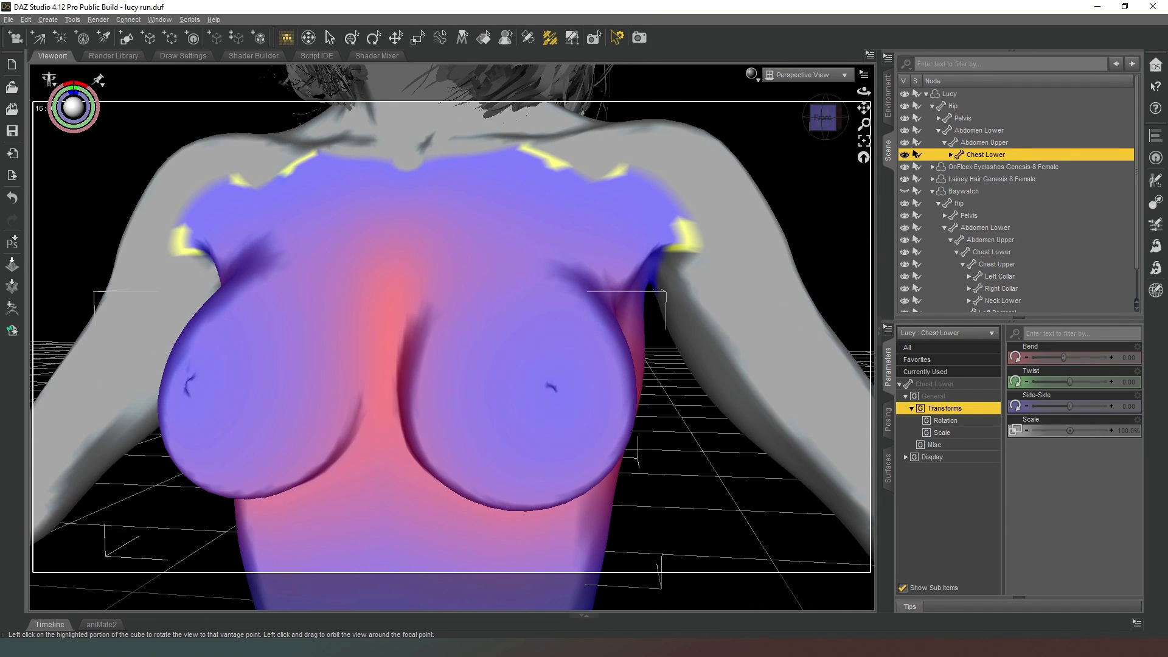
Compare the figure's Chest Upper weights with its Chest Lower weights, and select the Baywatch swimsuit.
left_click(951, 156)
left_click(987, 167)
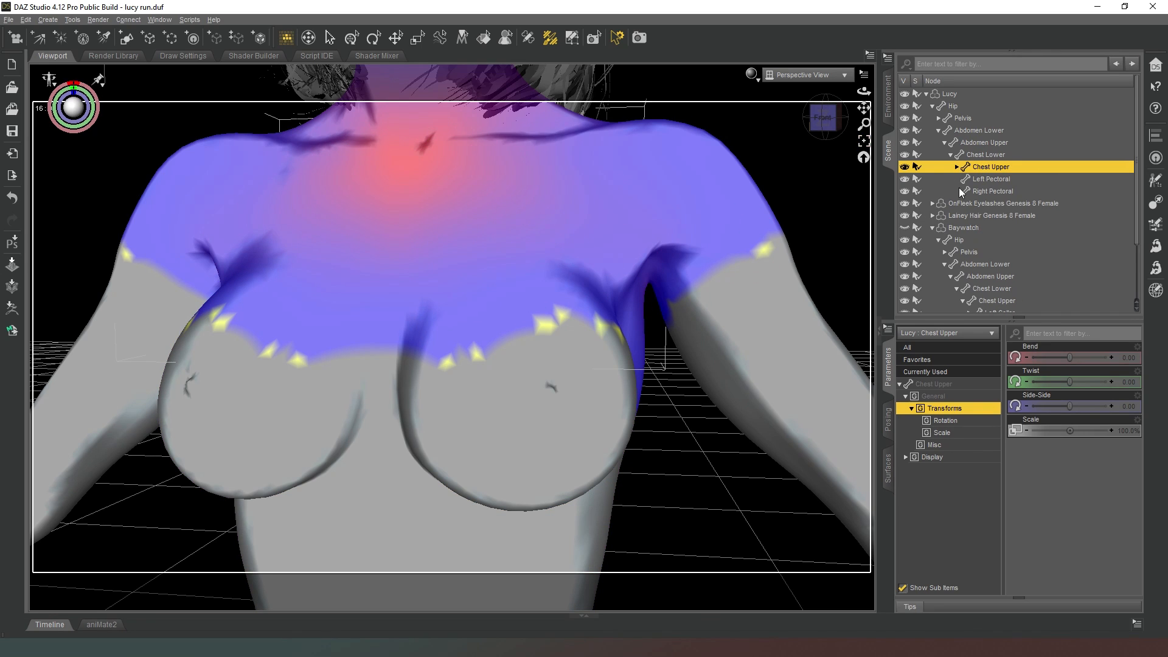
left_click(992, 155)
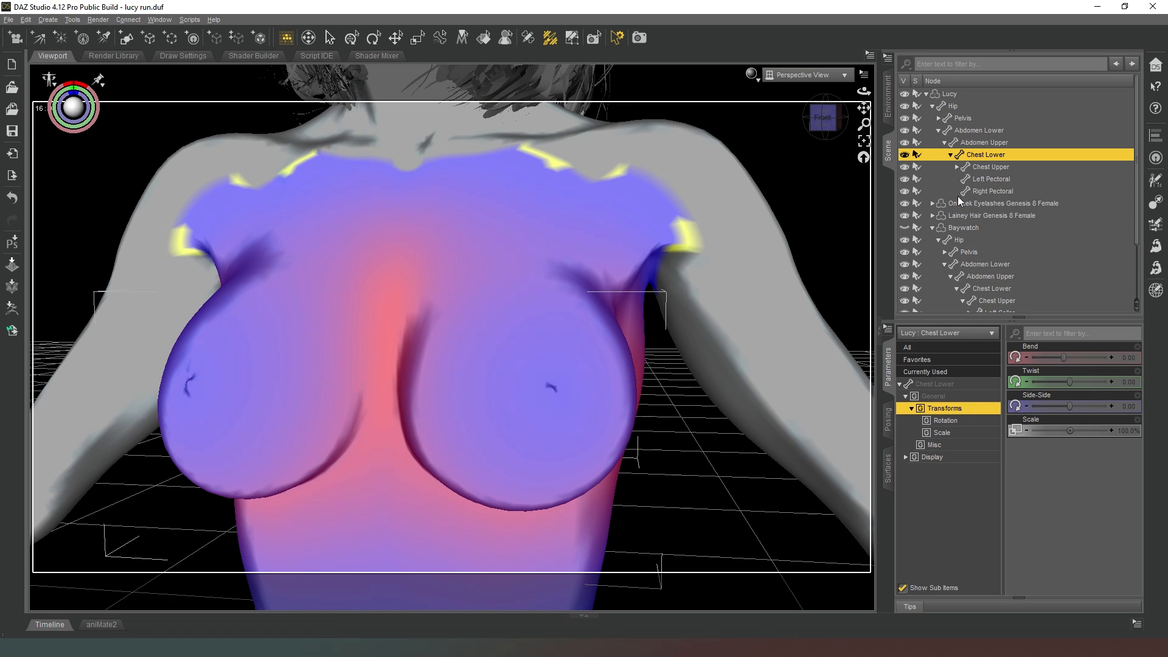
left_click(967, 226)
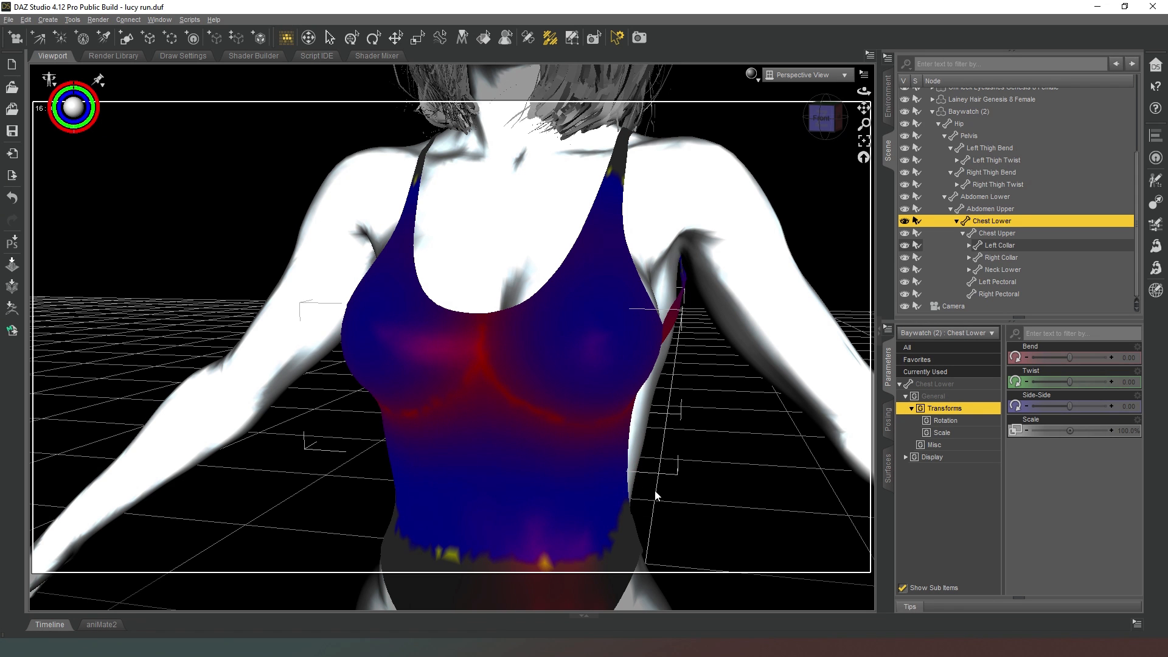
Erase the lower band of Chest Lower weights across the Baywatch (2) swimsuit's waist.
mouse_move(627, 511)
left_mouse_down()
mouse_move(483, 547)
mouse_move(396, 540)
left_mouse_up()
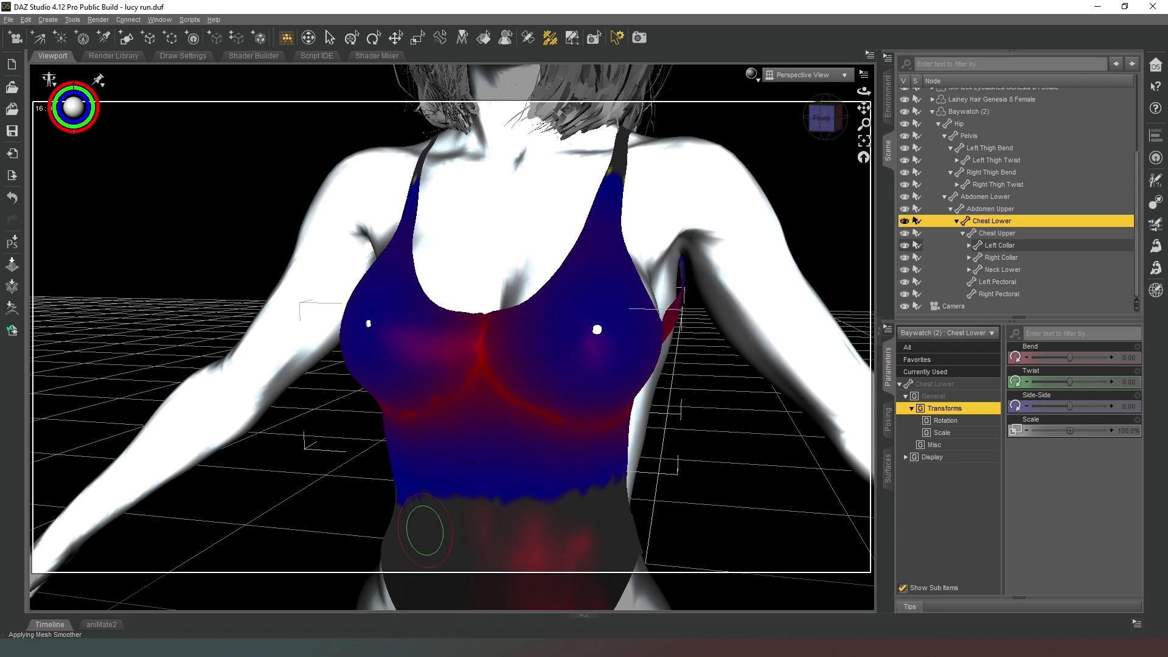
left_click_drag(822, 120, 850, 120)
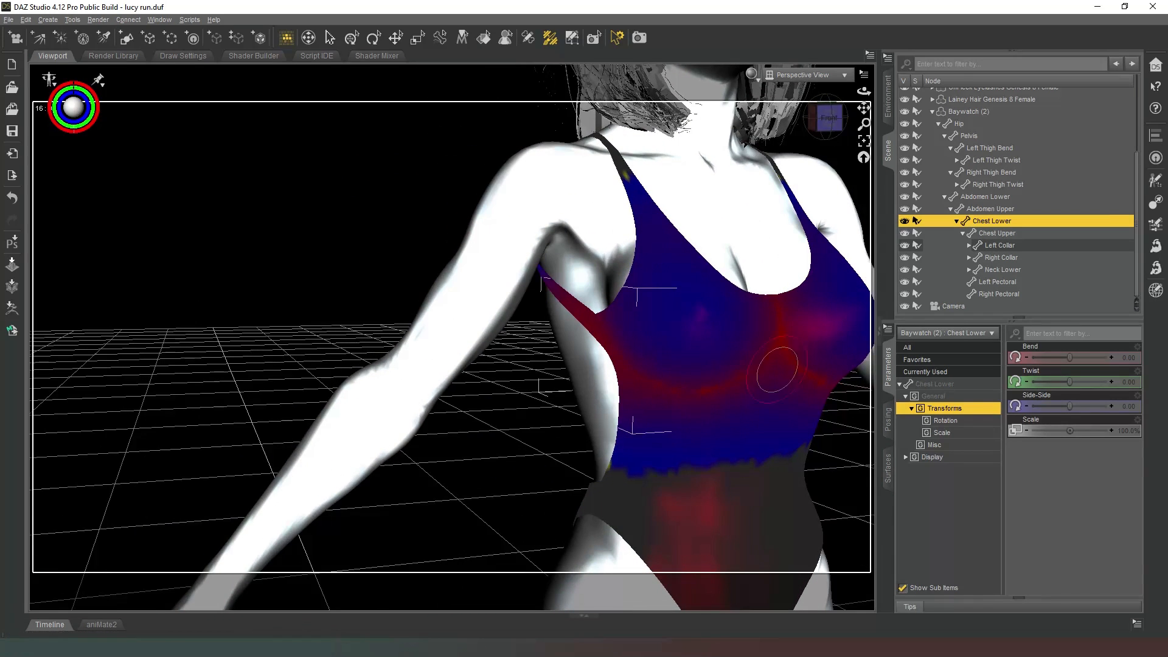
left_click(827, 119)
left_click_drag(826, 118, 807, 120)
Inspect the Baywatch (2) swimsuit's Chest Upper and Left Collar weight maps around the bust and straps.
left_click(988, 233)
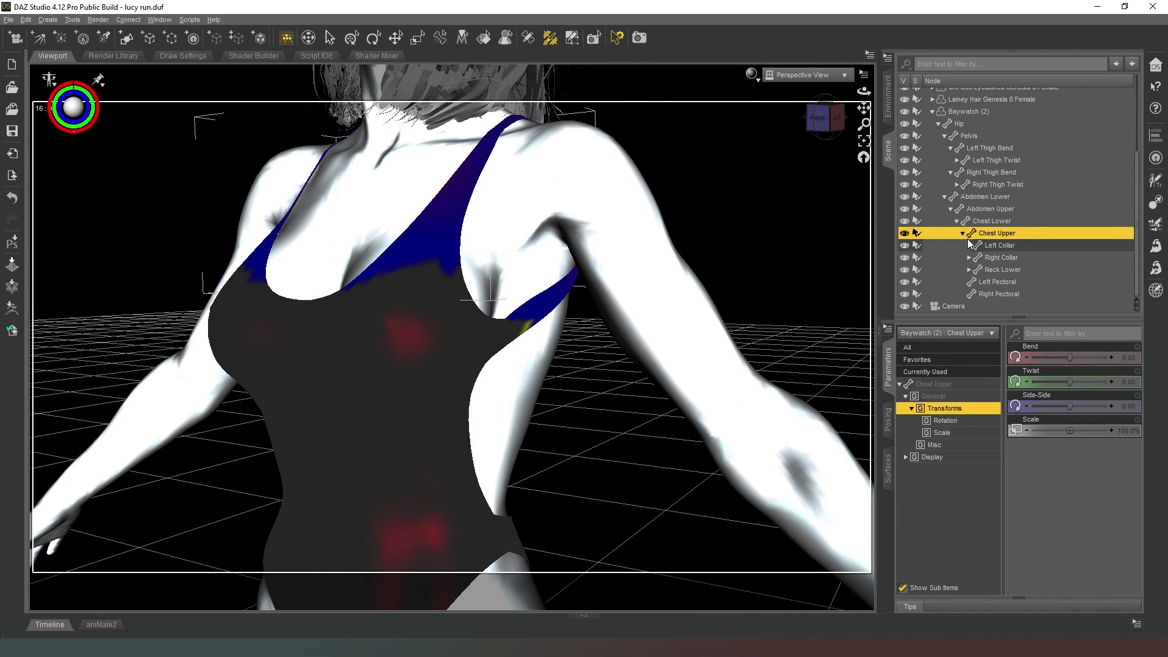
left_click_drag(821, 117, 767, 119)
left_click(824, 119)
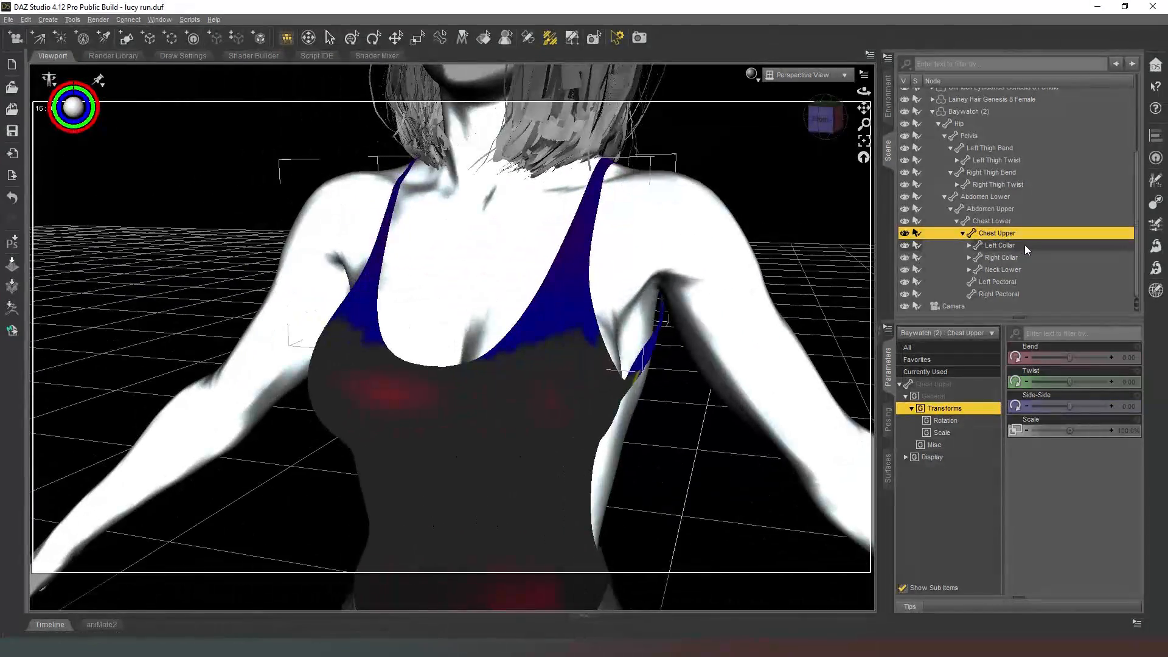
left_click(1025, 245)
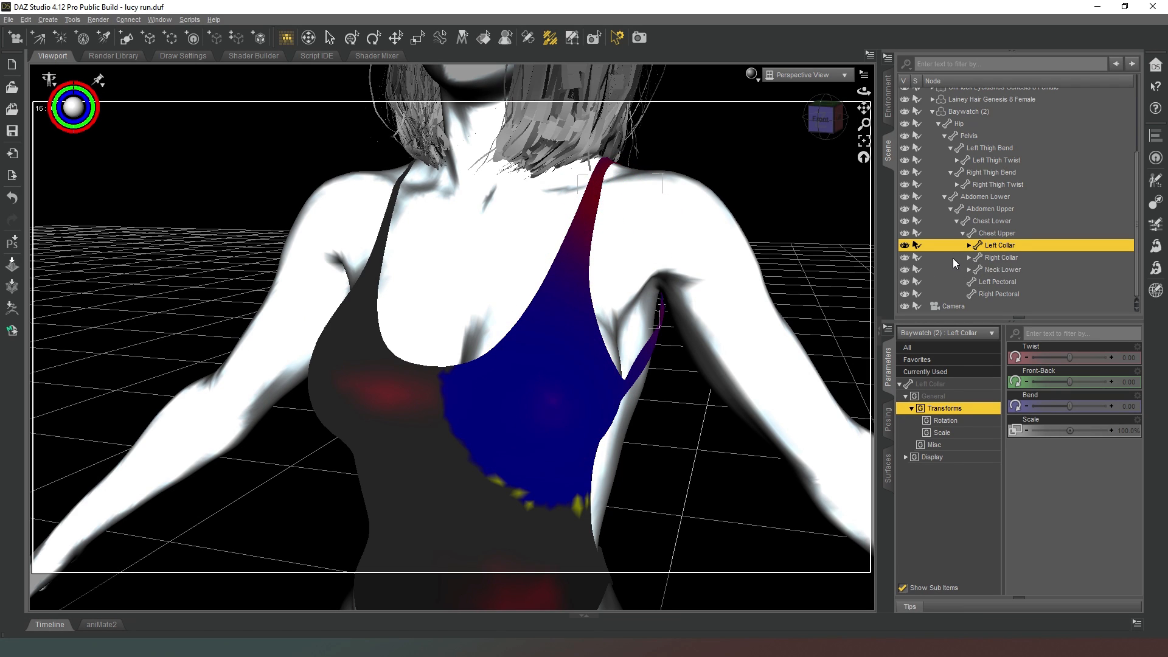
Erase the Neck Lower weights from both shoulder straps of the Baywatch (2) swimsuit.
left_click(985, 272)
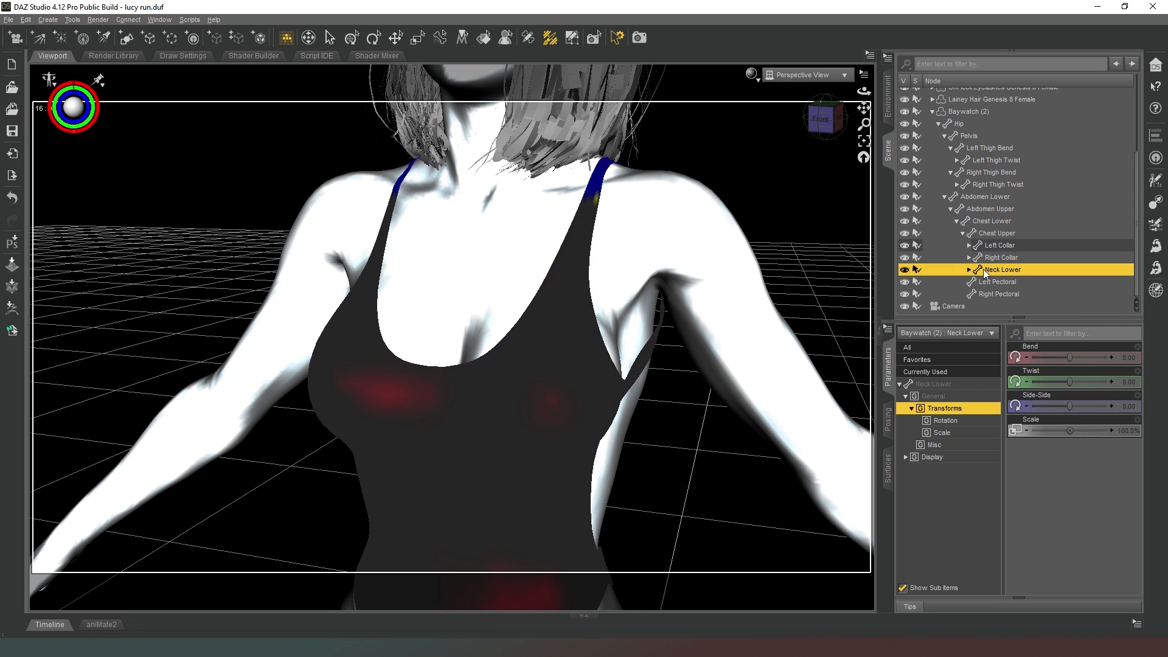
left_click_drag(838, 161, 747, 180, "alt")
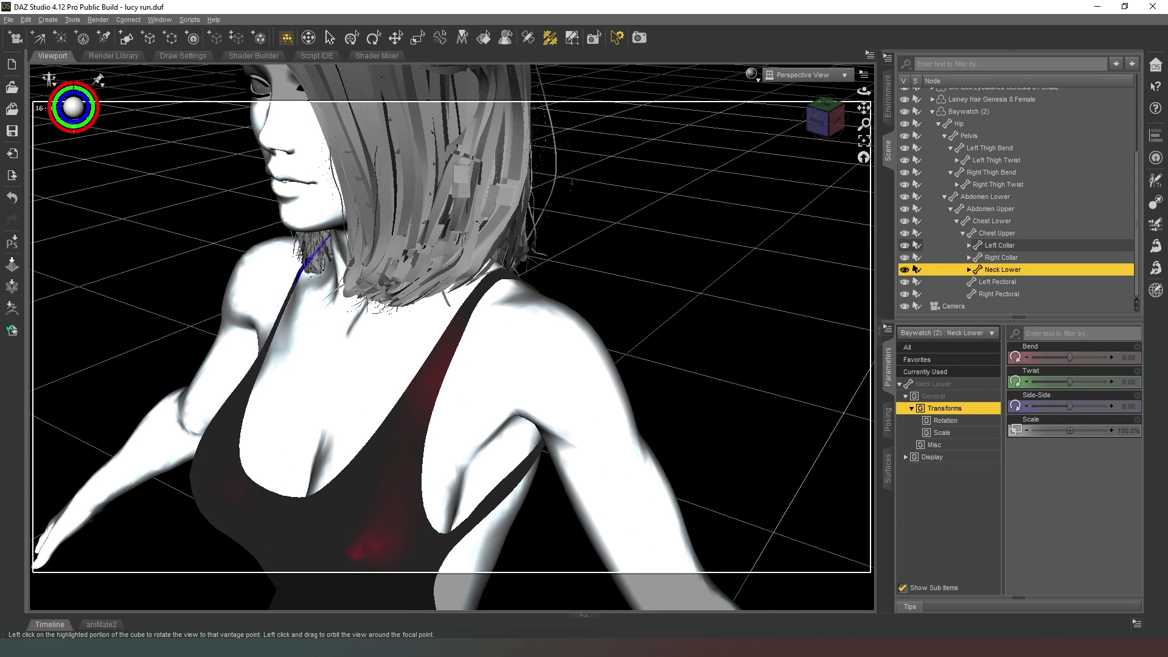
left_click(825, 117)
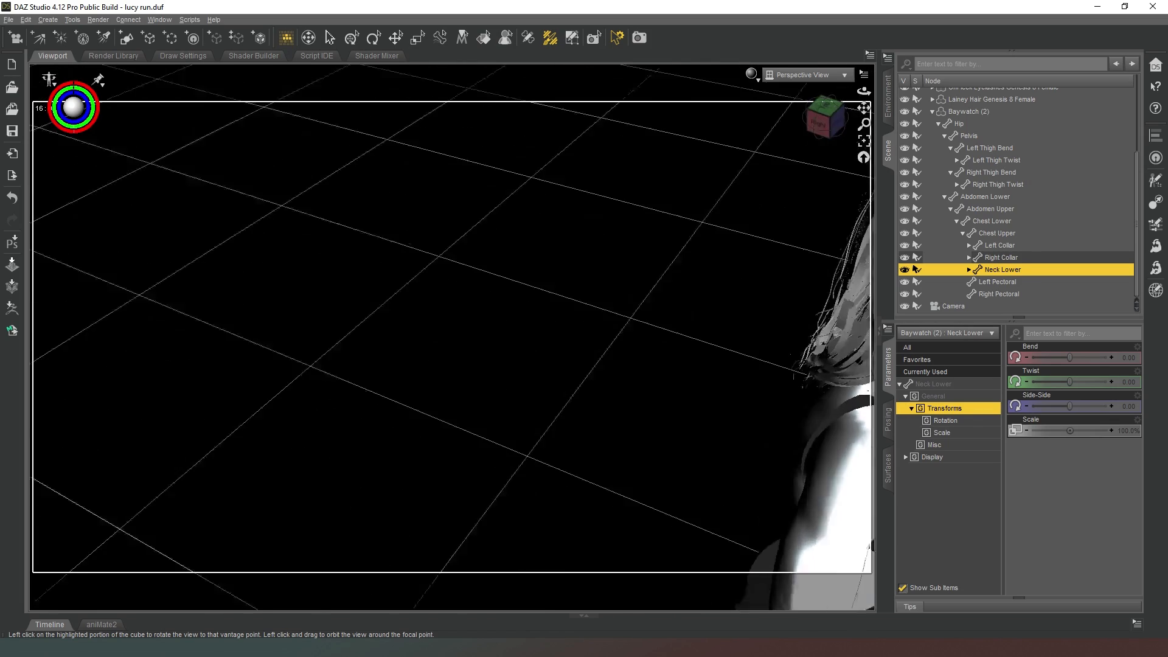
left_click_drag(824, 115, 830, 128)
left_click(829, 128)
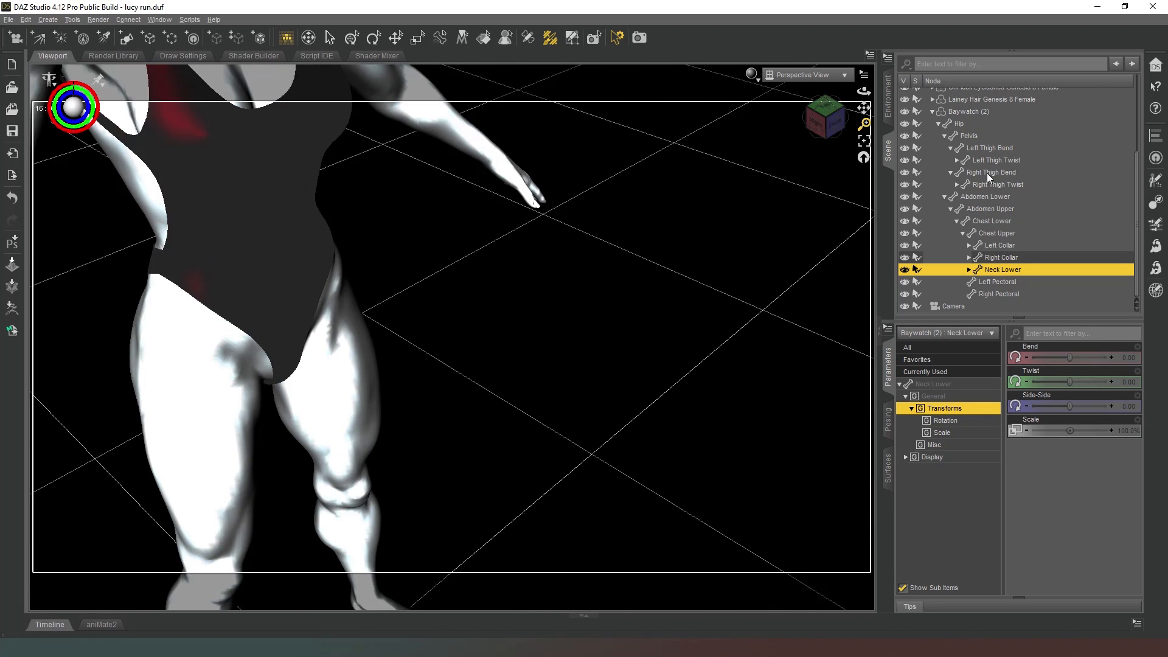
double_click(994, 271)
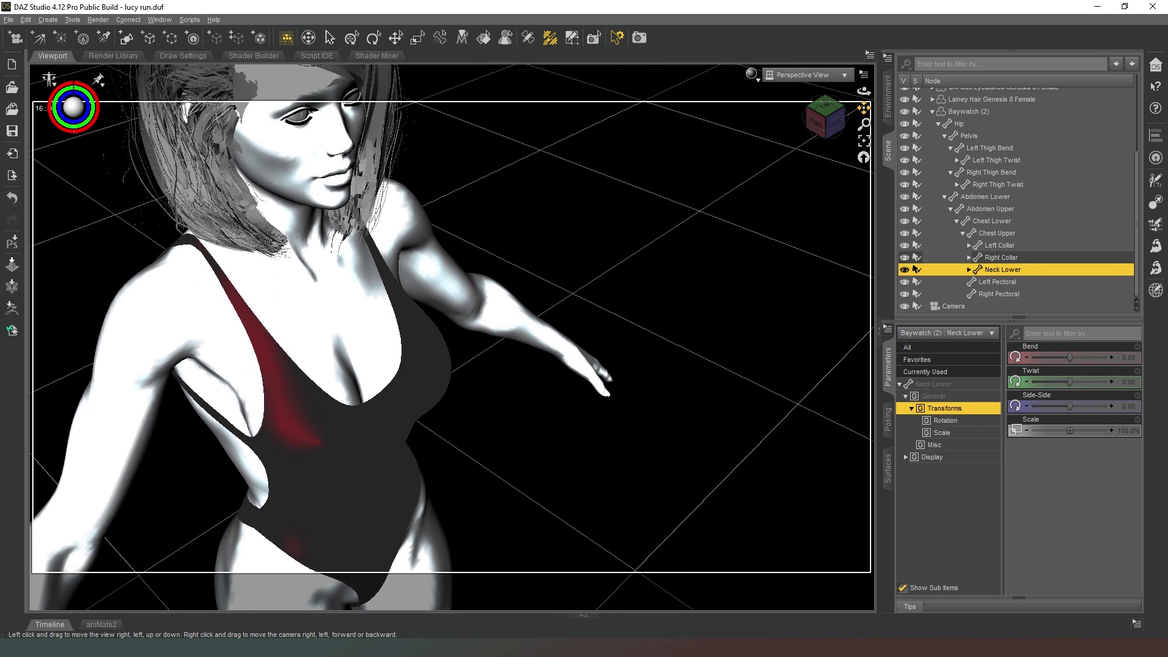
Check the Baywatch (2) swimsuit's Neck Upper bone for weights around the neck and shoulder straps.
left_click(969, 270)
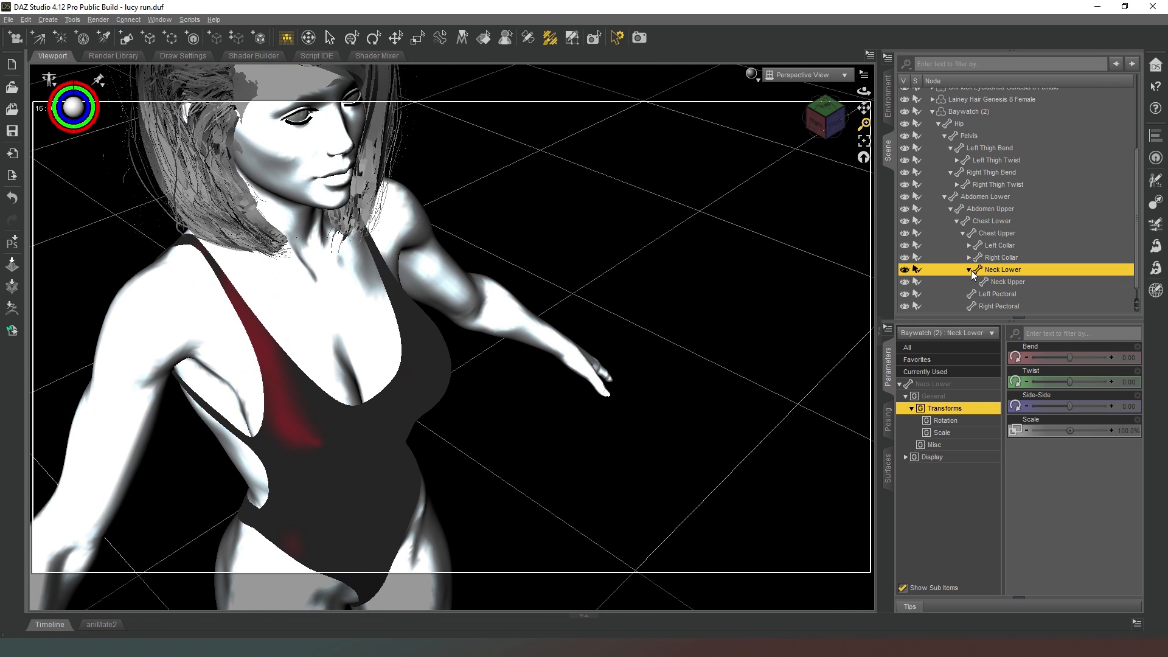
left_click(1007, 283)
mouse_move(831, 130)
left_mouse_down()
mouse_move(818, 124)
mouse_move(866, 135)
mouse_move(827, 130)
left_mouse_up()
left_click(832, 121)
left_click(864, 142)
scroll(827, 129, "down", 3)
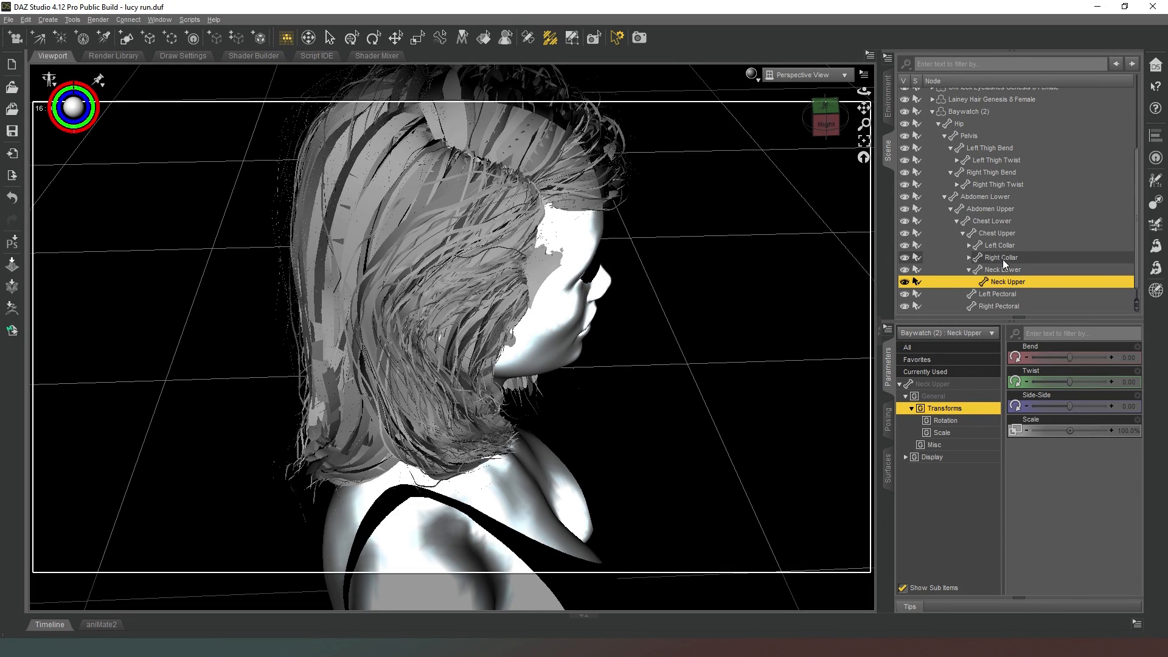
left_click(969, 270)
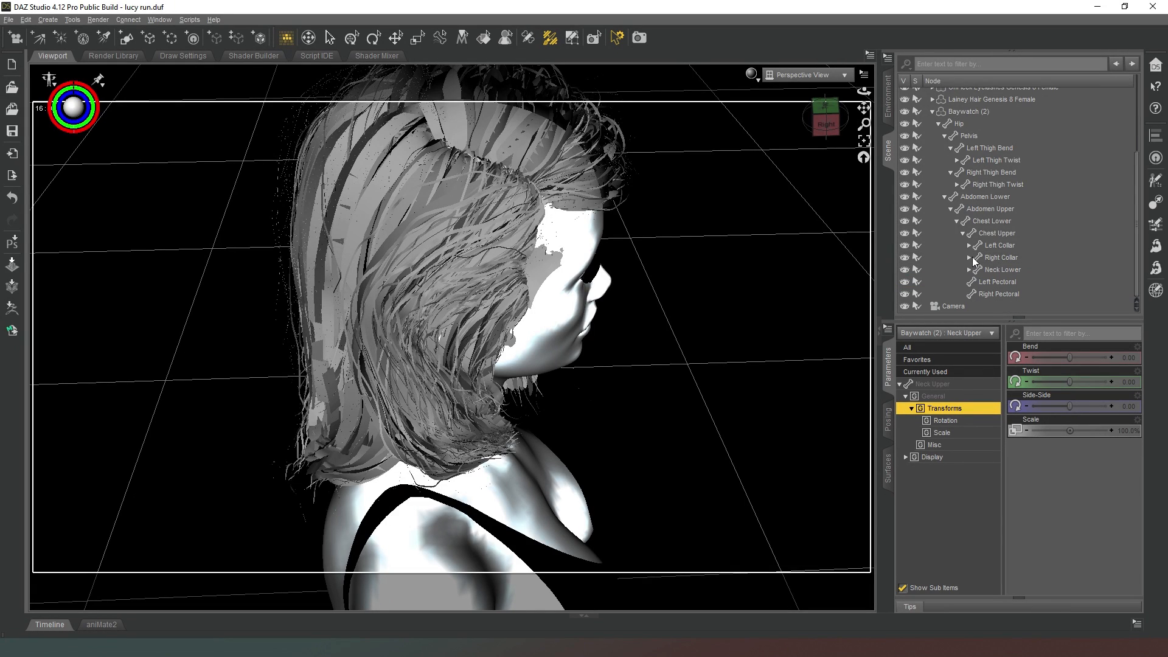
Review the Baywatch (2) swimsuit's Right Collar weights, and erase the Right Shoulder Bend weights from the front and back of the right strap.
left_click(977, 261)
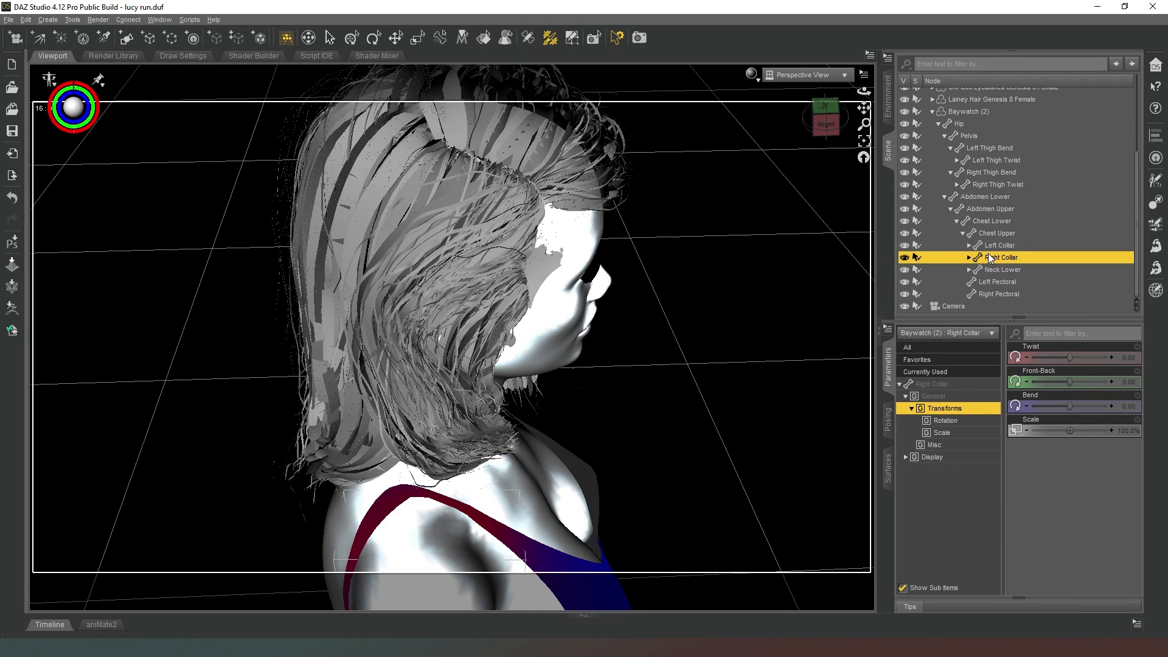
left_click(812, 122)
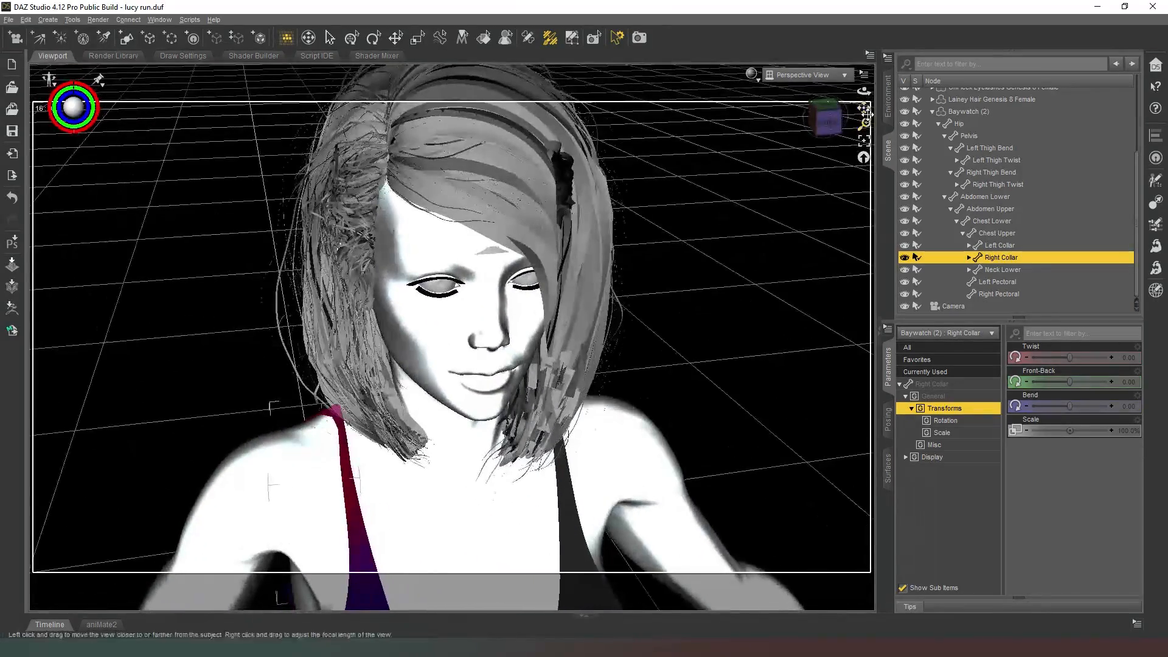
left_click_drag(864, 108, 864, 111)
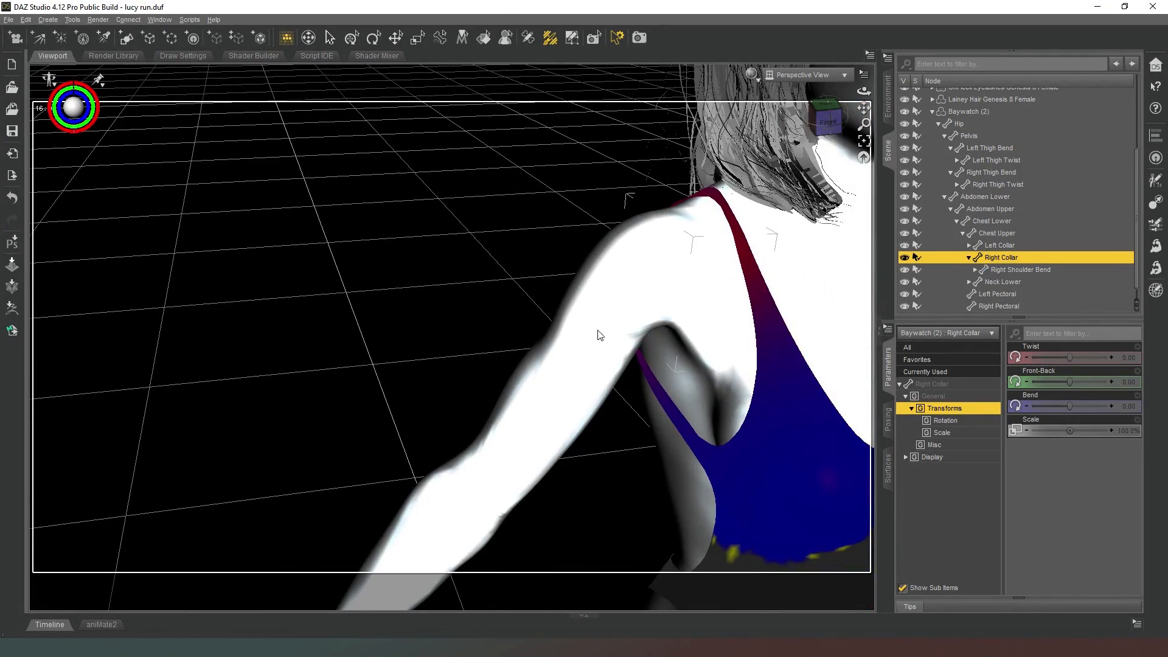
left_click(1017, 270)
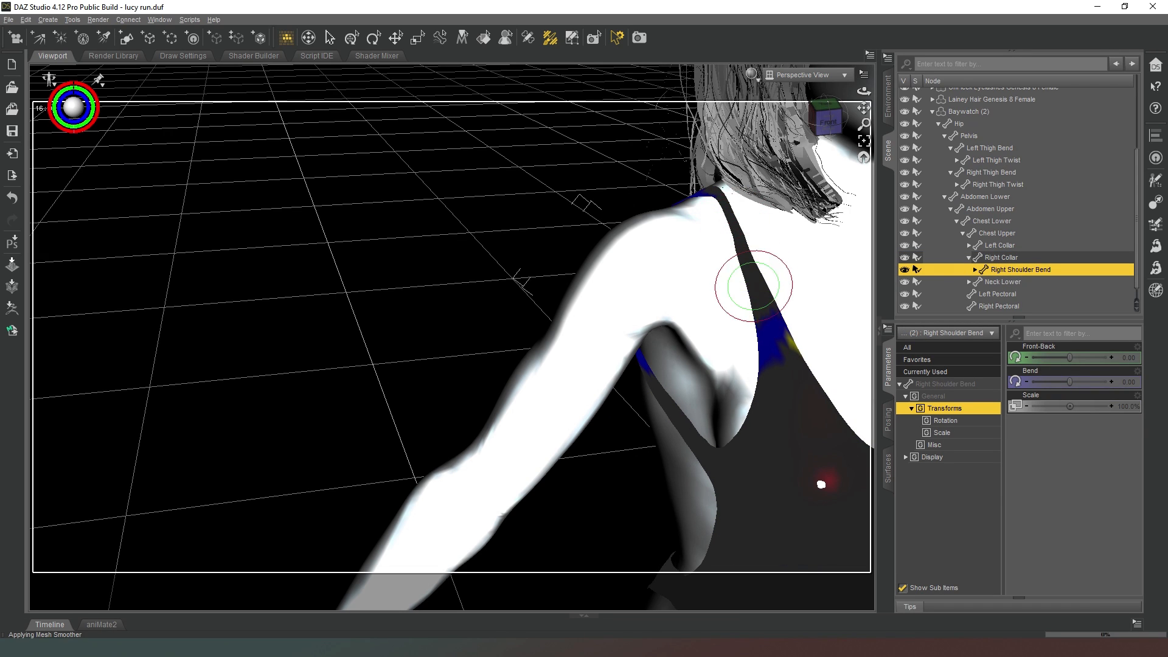
left_click_drag(814, 135, 693, 185)
mouse_move(147, 278)
left_mouse_down("alt")
mouse_move(132, 267)
mouse_move(176, 395)
mouse_move(208, 404)
mouse_move(160, 364)
left_mouse_up("alt")
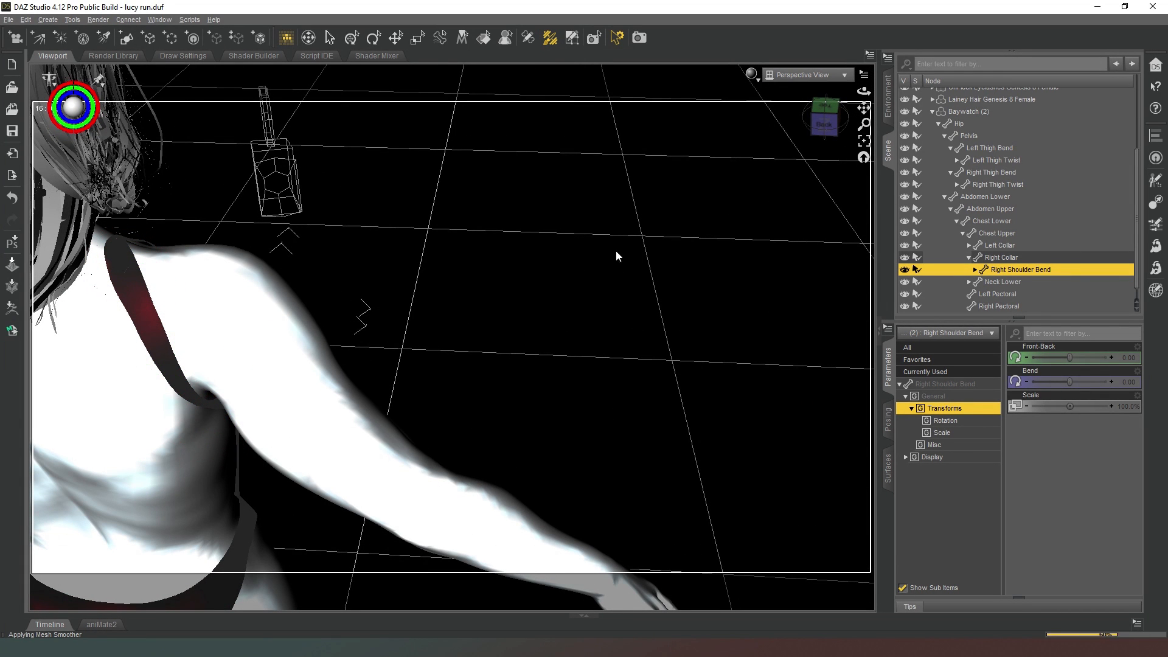
left_click(824, 123)
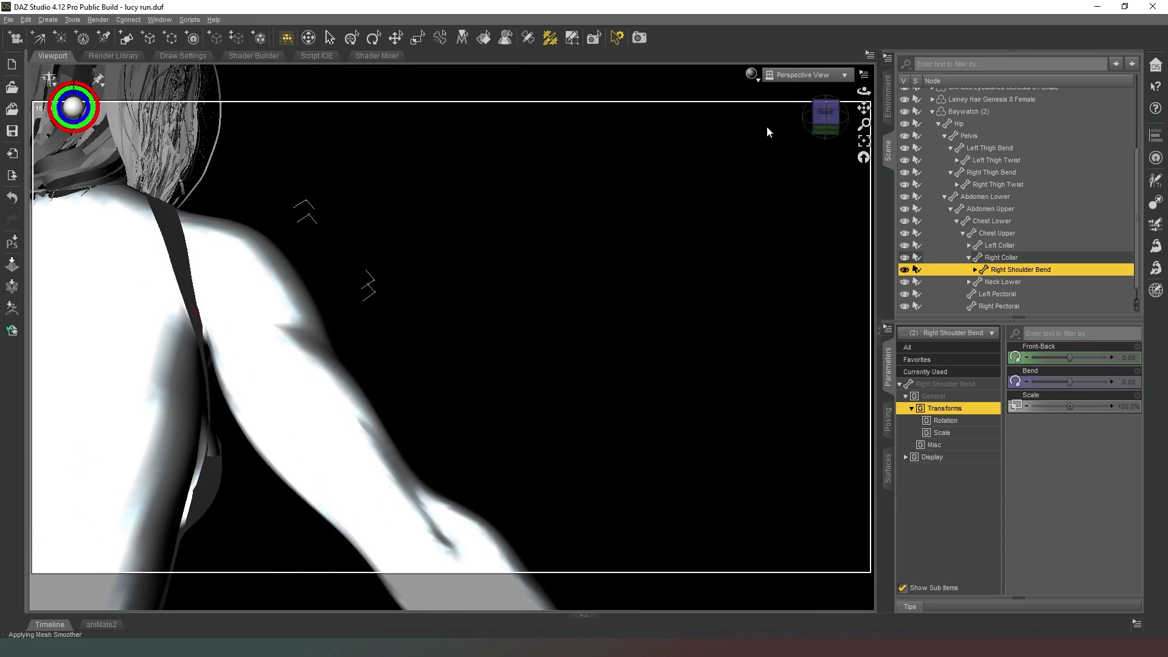
left_click(825, 129)
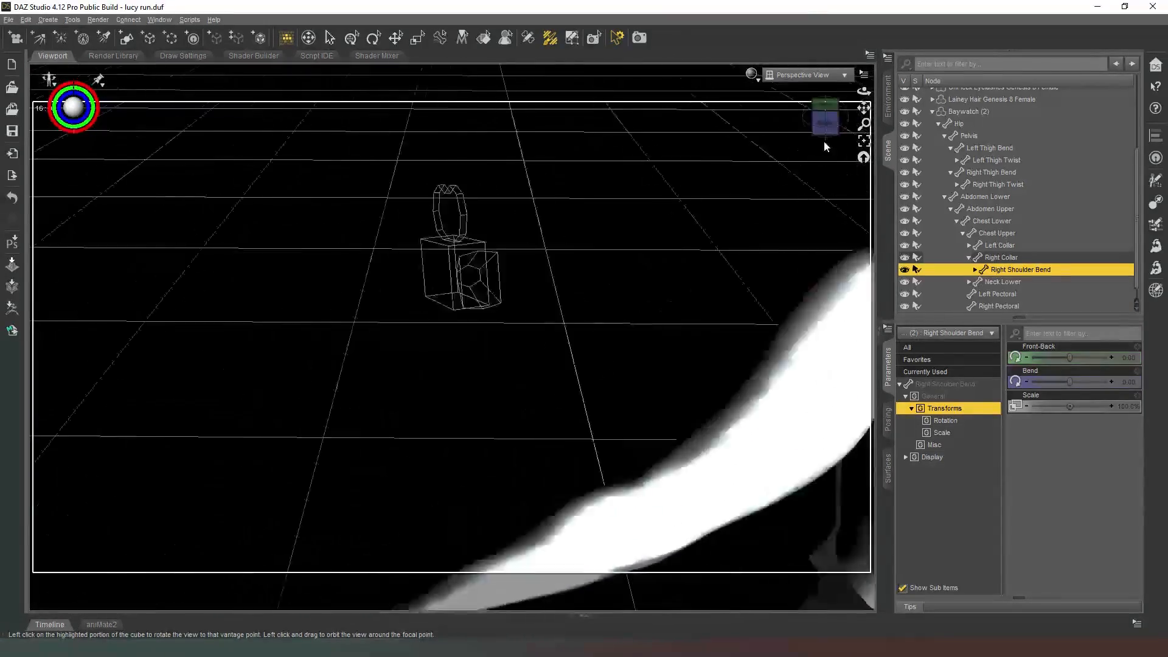
Erase the Left Shoulder Bend weights from the Baywatch (2) swimsuit's left strap, including the back and underarm areas.
left_click(969, 245)
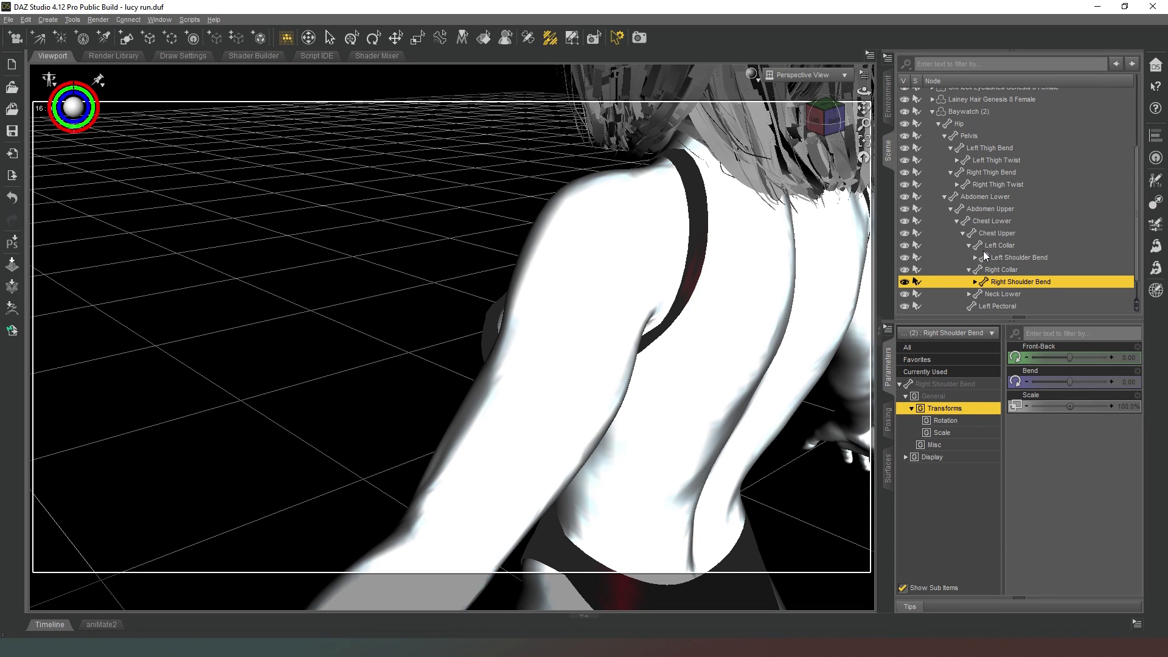
left_click(1000, 246)
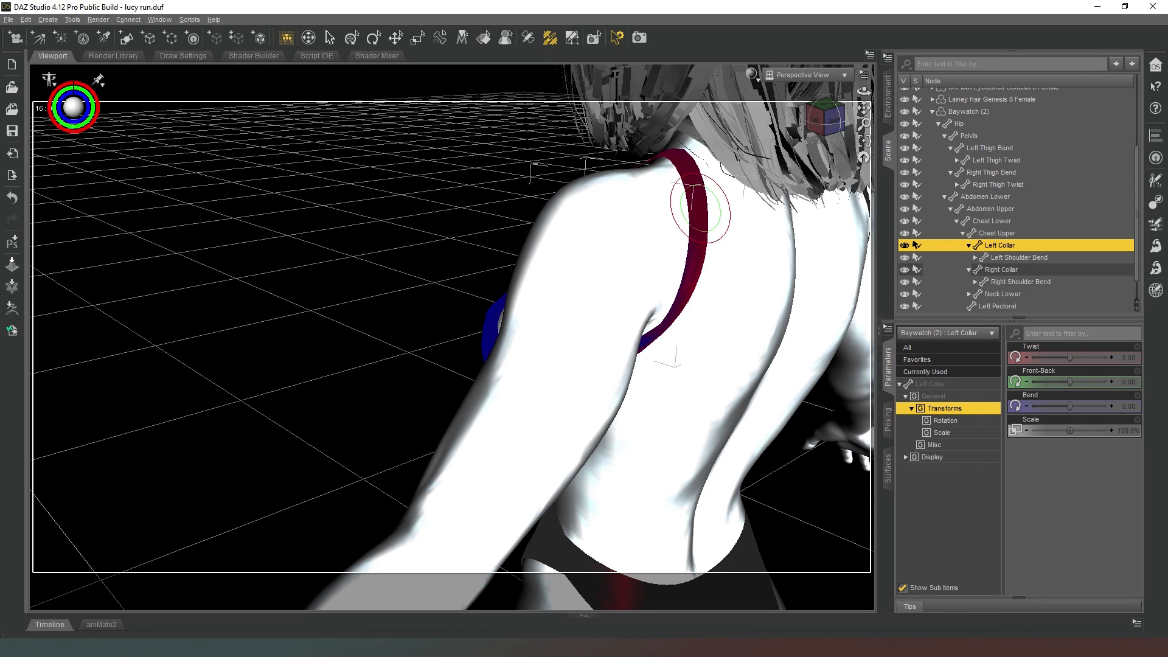
left_click(1007, 258)
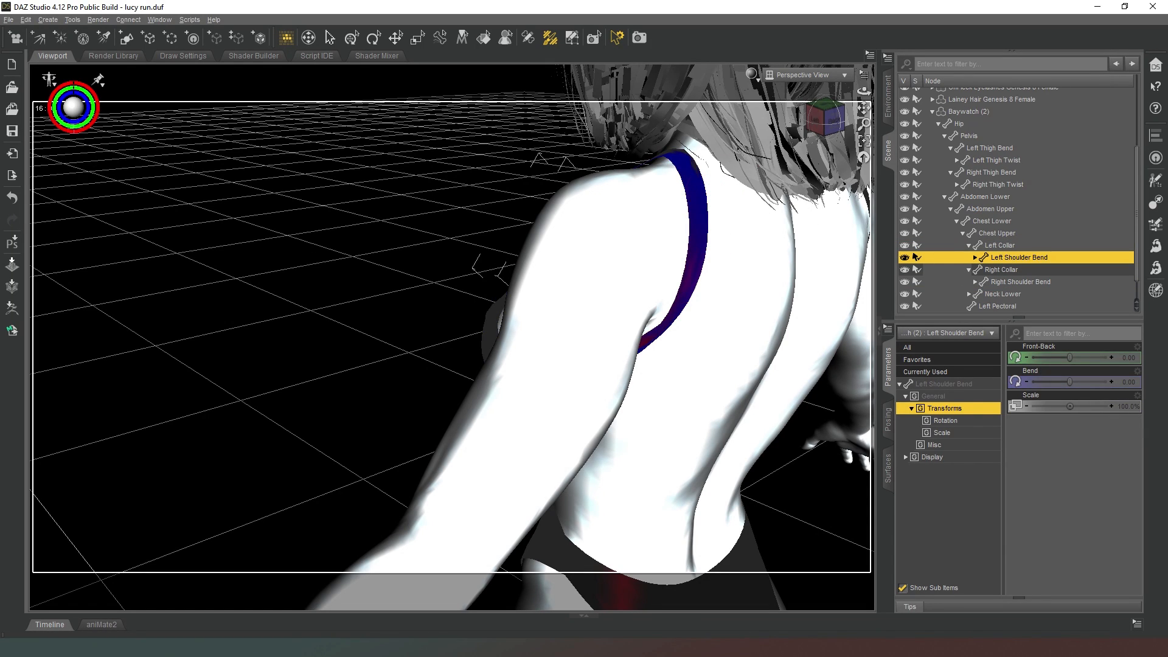
mouse_move(686, 170)
left_mouse_down("alt")
mouse_move(675, 304)
mouse_move(651, 346)
left_mouse_up("alt")
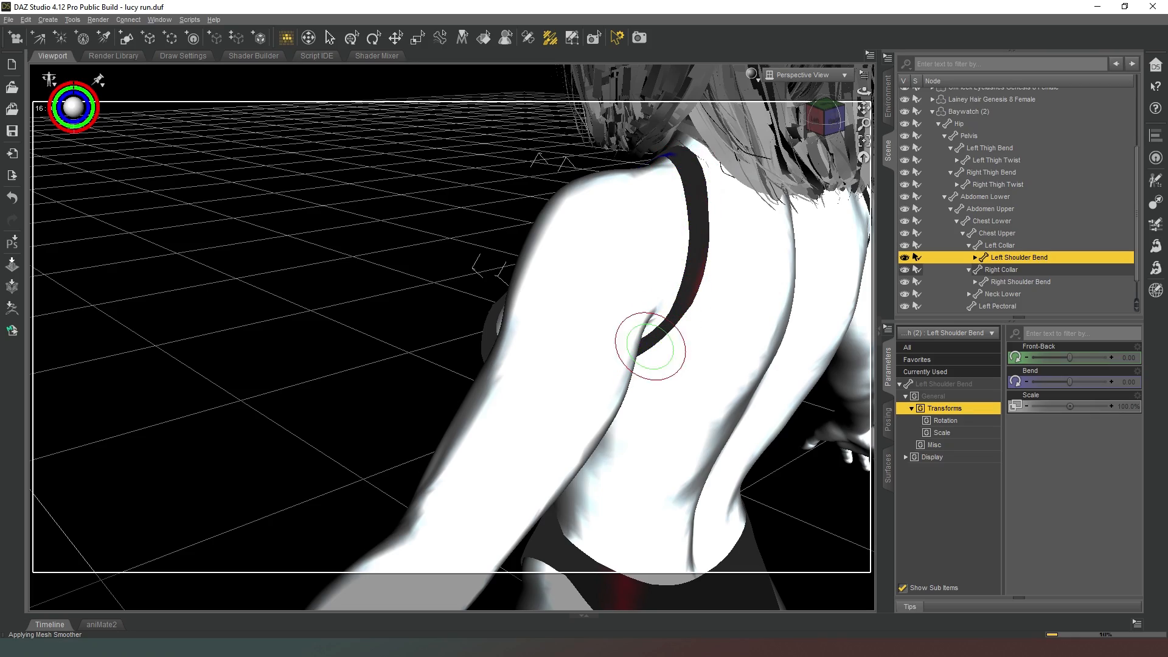
left_click_drag(821, 119, 774, 140)
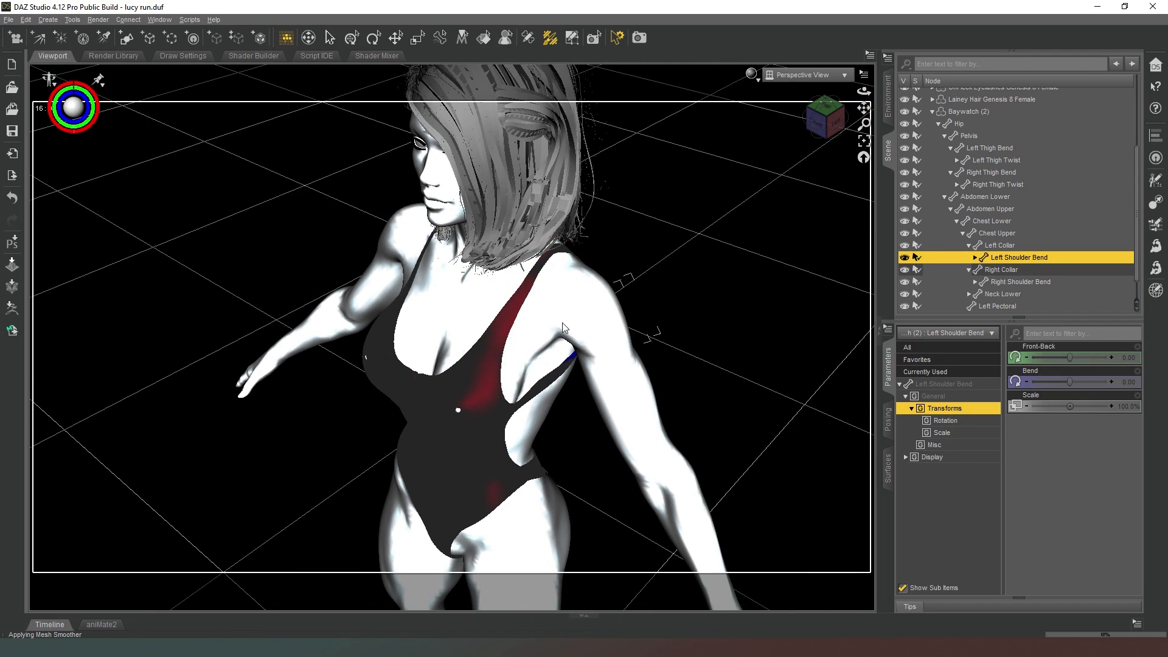
mouse_move(807, 120)
left_mouse_down()
mouse_move(825, 120)
mouse_move(817, 136)
left_mouse_up()
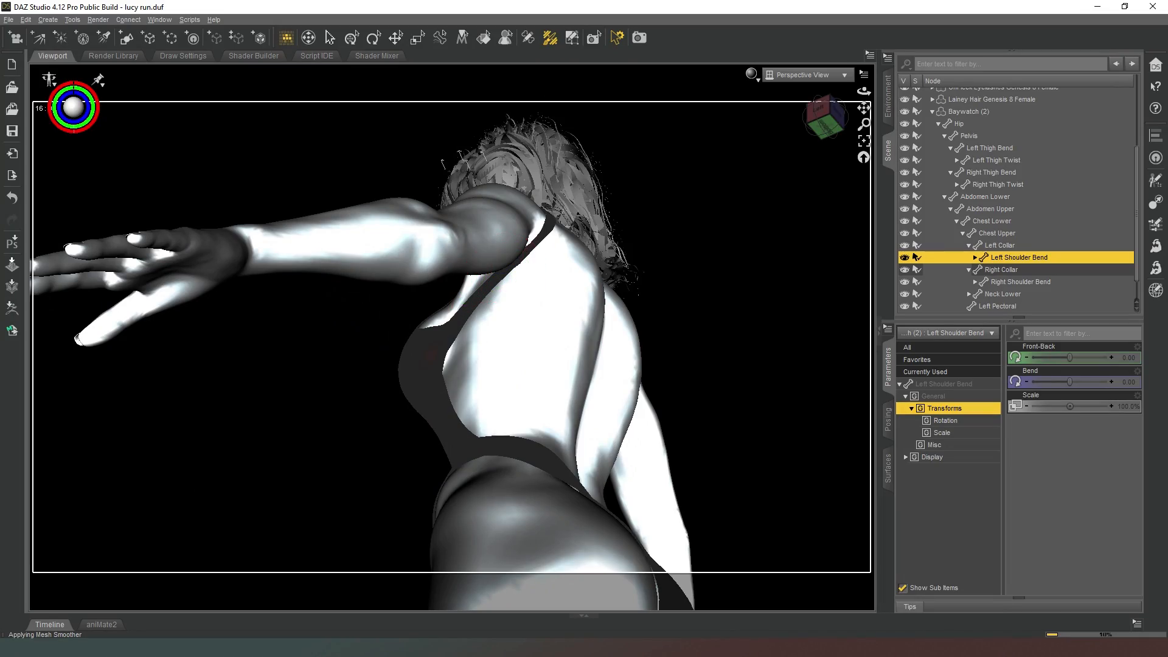
mouse_move(818, 139)
left_mouse_down()
mouse_move(824, 122)
mouse_move(809, 122)
left_mouse_up()
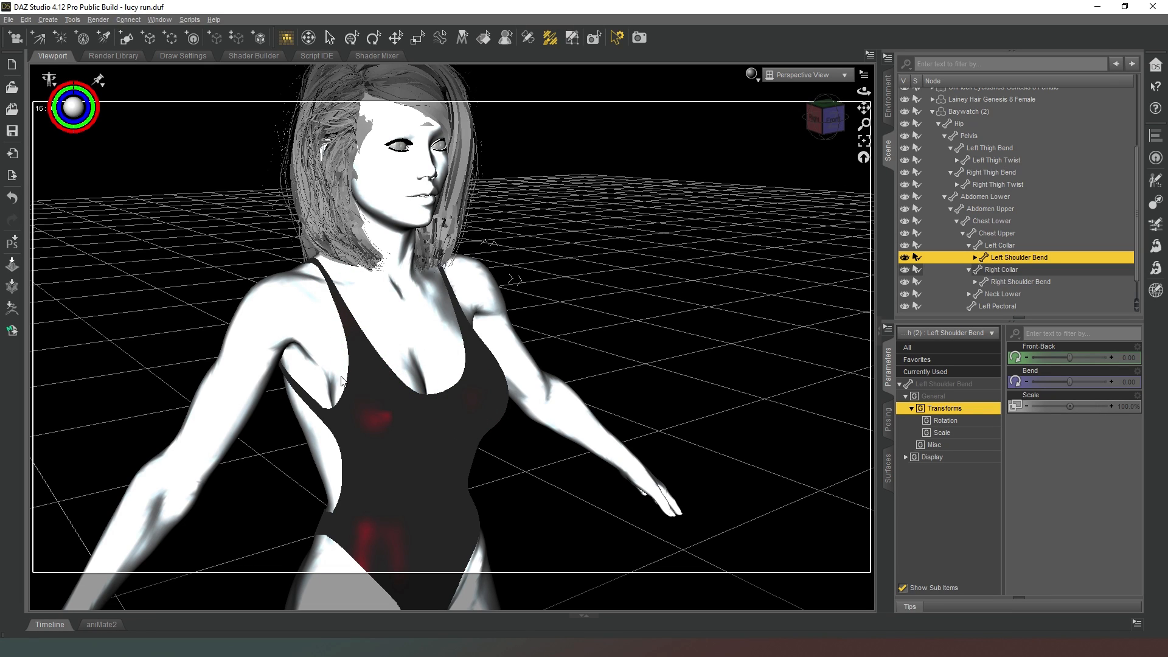
Check the Baywatch (2) swimsuit's Left Shoulder Twist weights, and erase the Right Shoulder Twist weights from the right strap.
left_click(975, 258)
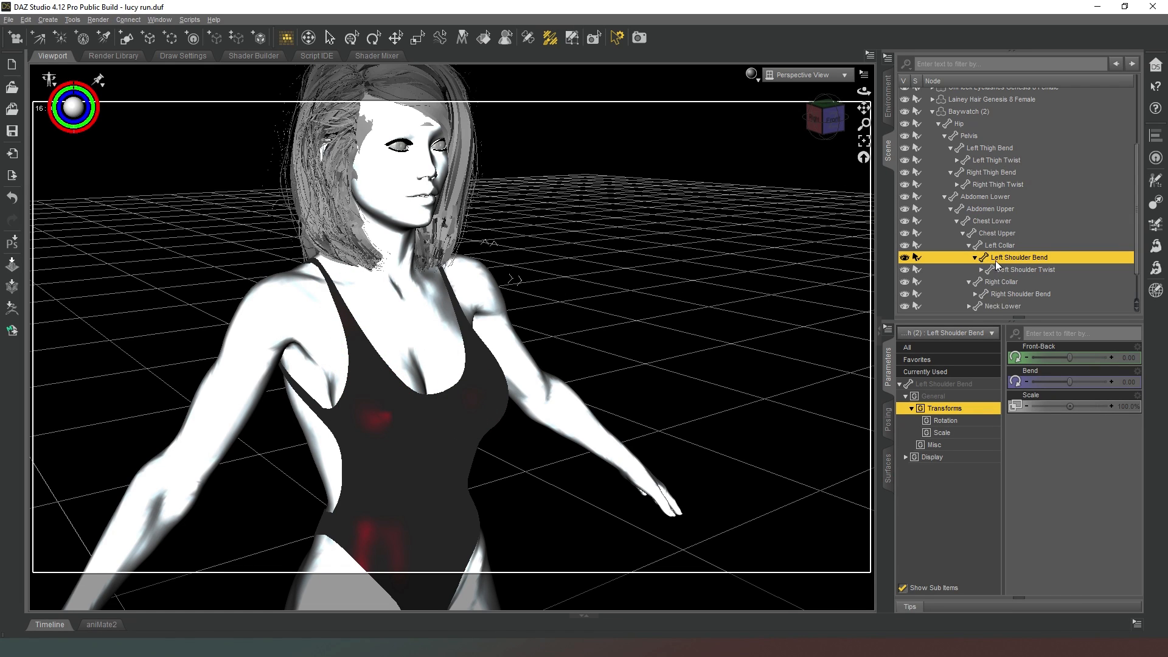
left_click(1022, 270)
left_click_drag(823, 118, 746, 91)
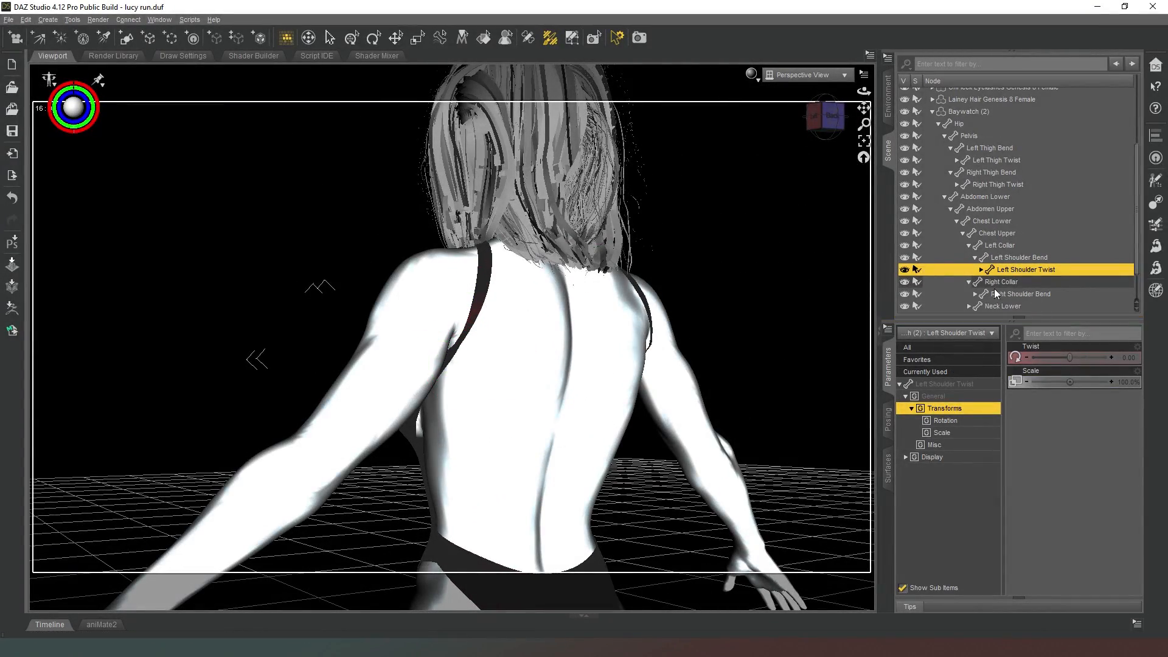
left_click(976, 294)
left_click(1017, 306)
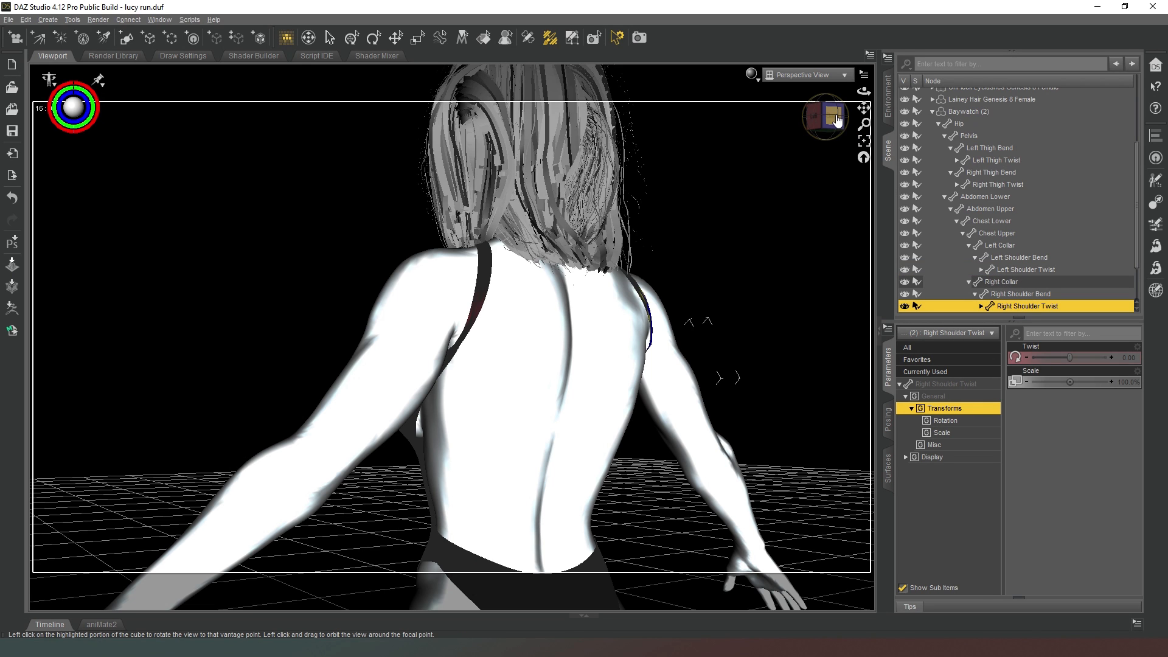
left_click(825, 115)
left_click_drag(825, 116, 797, 106)
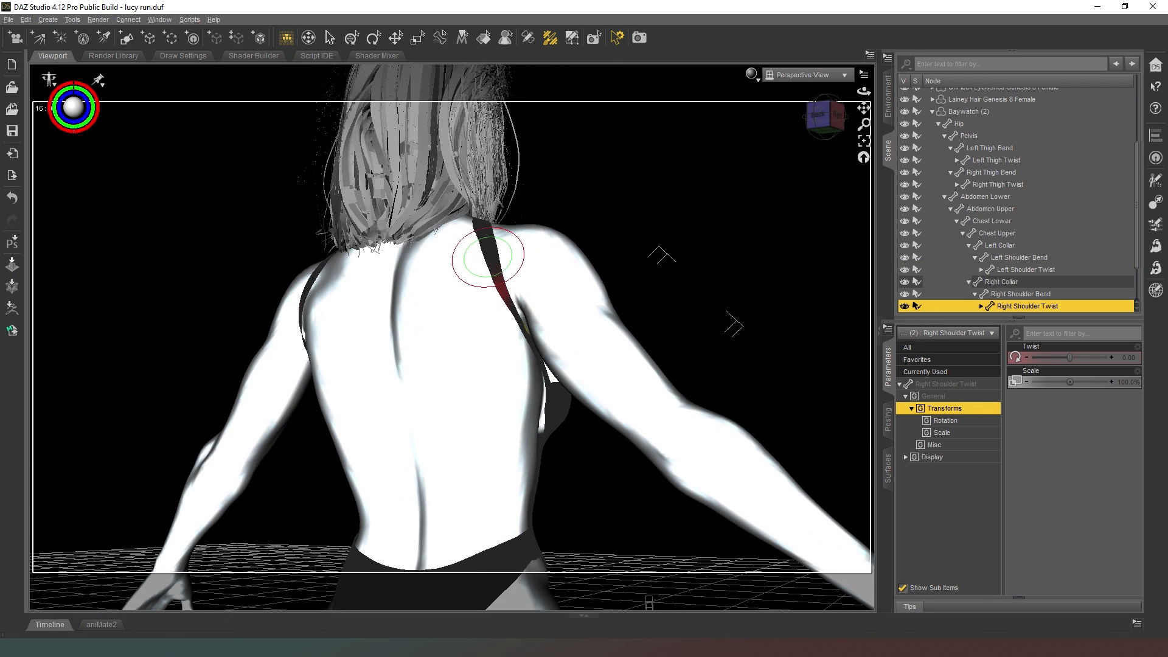
scroll(1068, 241, "down", 2)
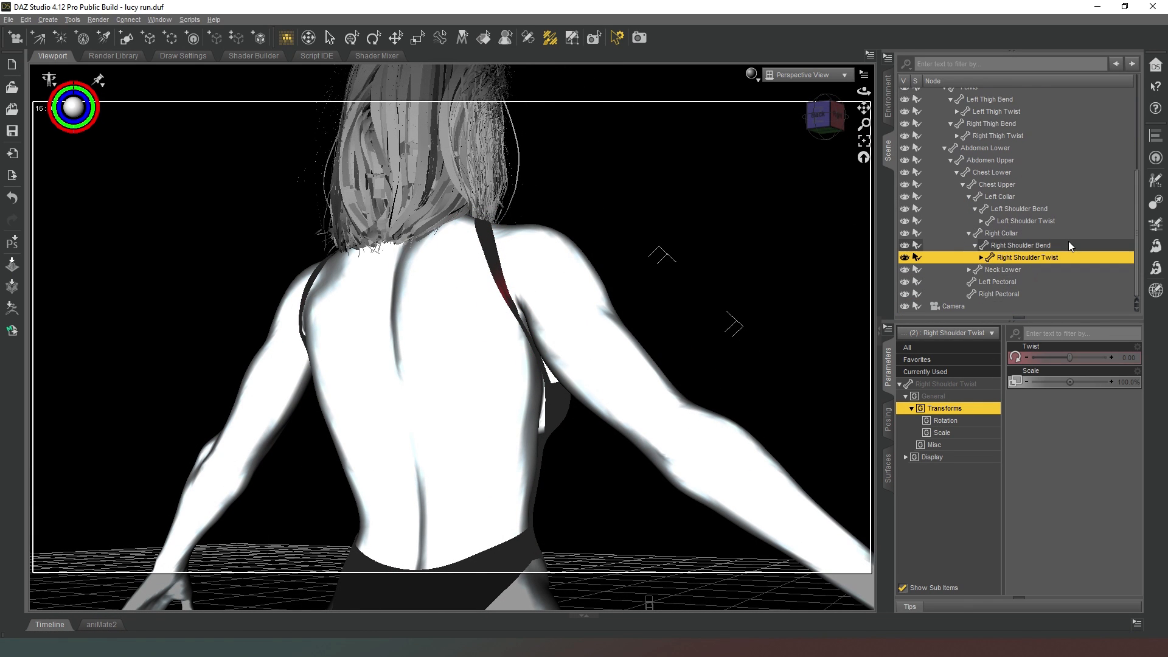
Inspect the Baywatch (2) swimsuit's Right Forearm Bend and Left Forearm Bend weight maps for stray weights.
left_click(981, 258)
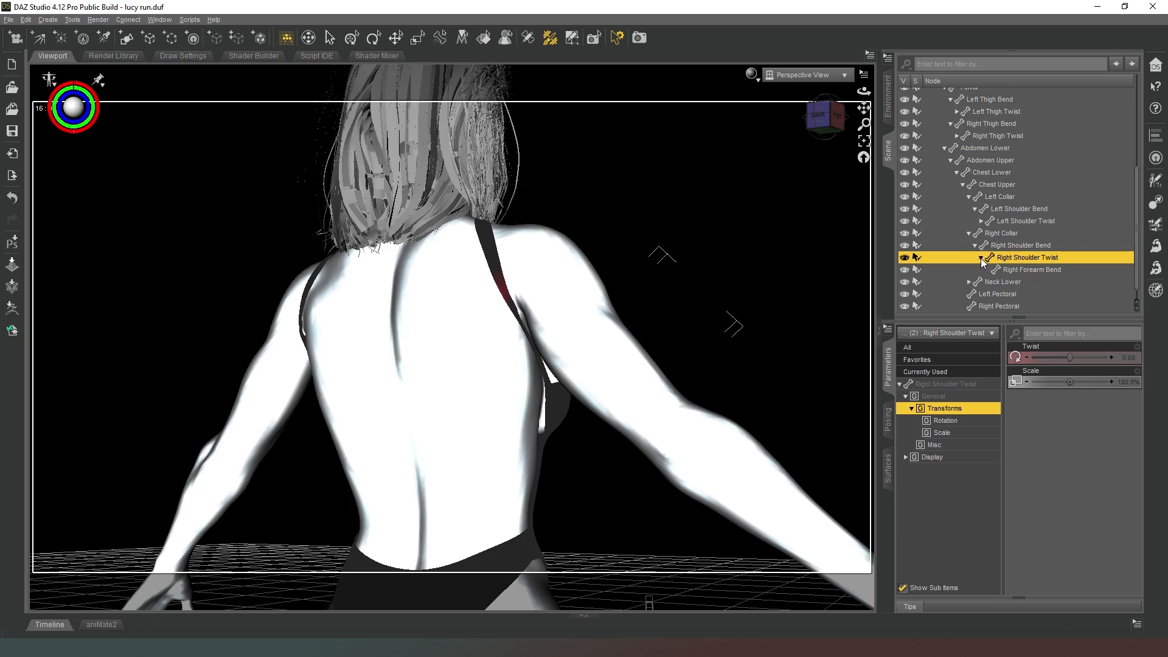
left_click(1020, 269)
left_click_drag(825, 118, 685, 95)
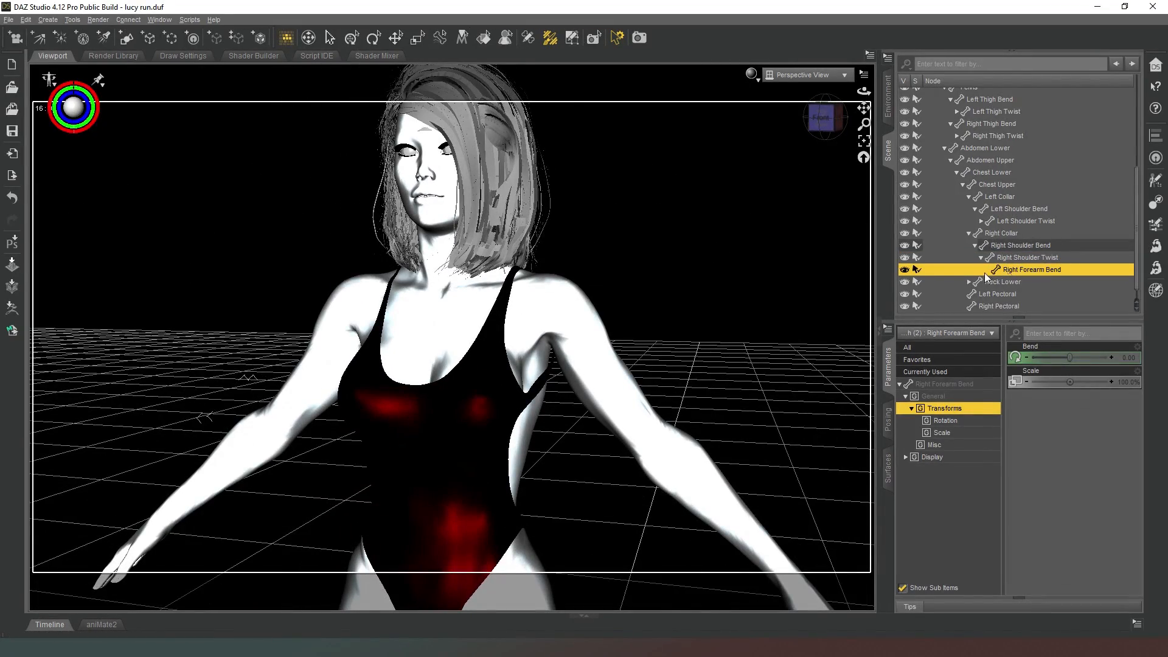
left_click(981, 220)
left_click(1022, 235)
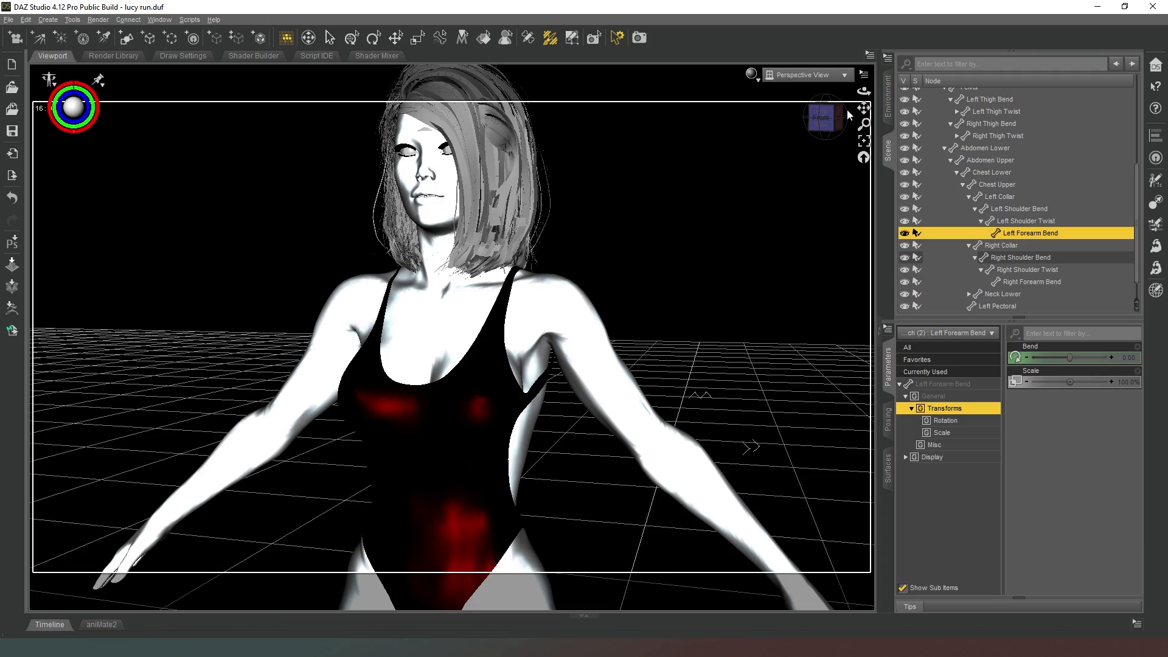
left_click_drag(822, 118, 774, 103)
Set the viewport draw style to Texture Shaded, and examine the swimsuit on the running figure from the side and front.
left_click(752, 74)
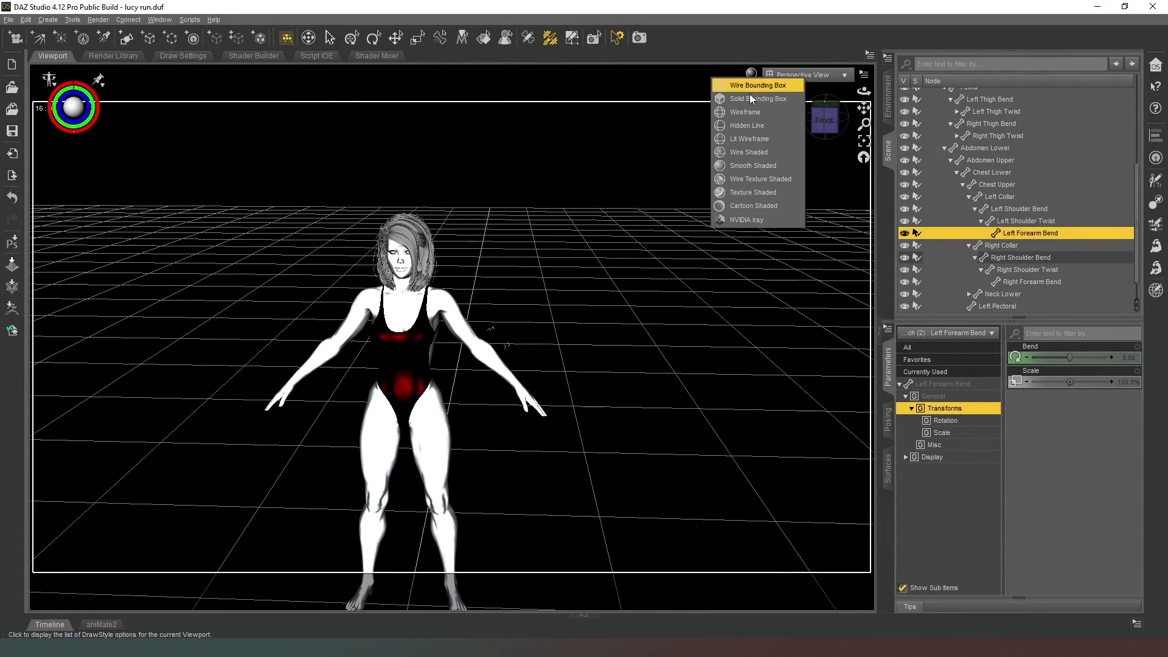
left_click(754, 190)
left_click(822, 117)
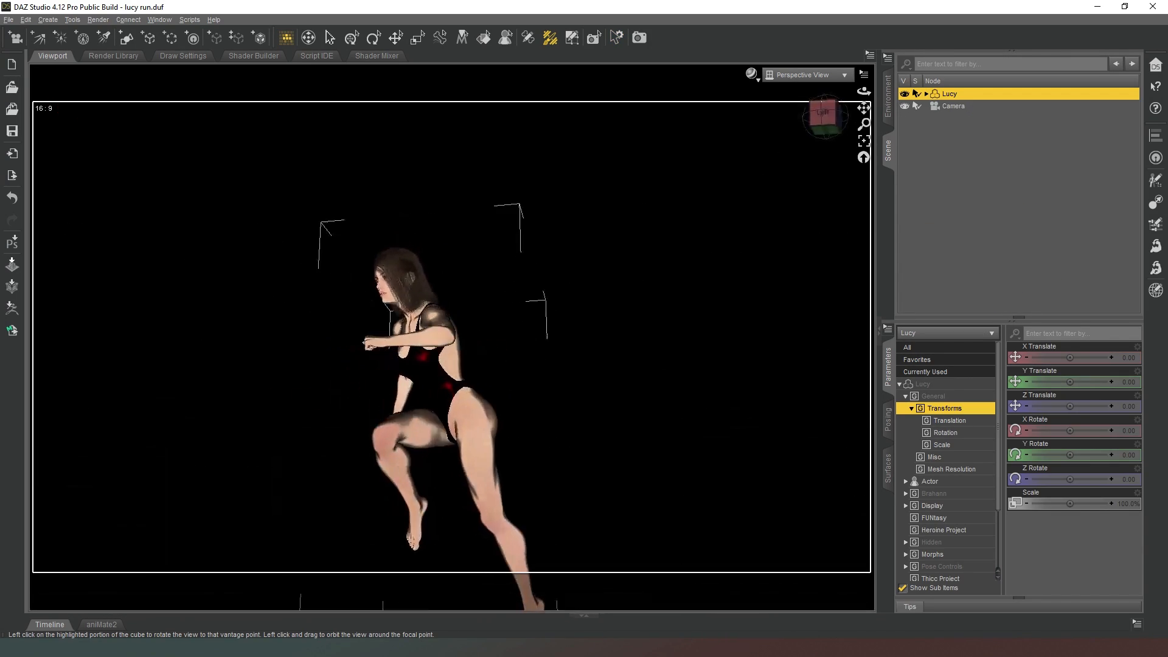
left_click(826, 115)
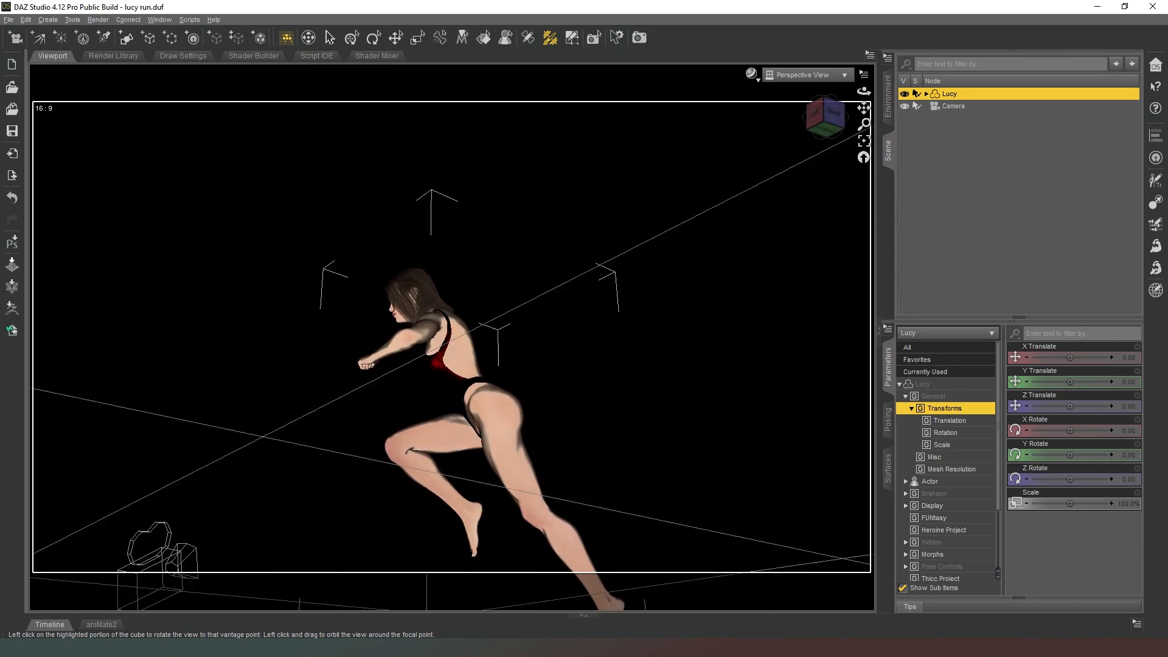
mouse_move(825, 116)
left_mouse_down()
mouse_move(809, 128)
mouse_move(848, 130)
mouse_move(837, 113)
mouse_move(852, 136)
mouse_move(828, 122)
left_mouse_up()
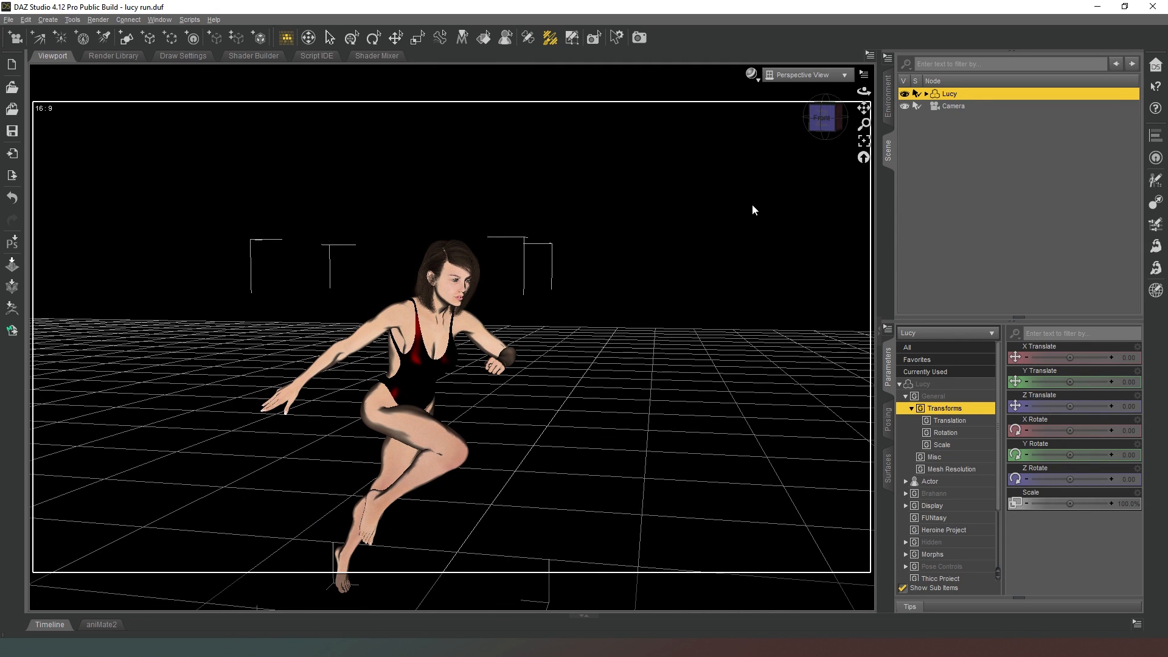